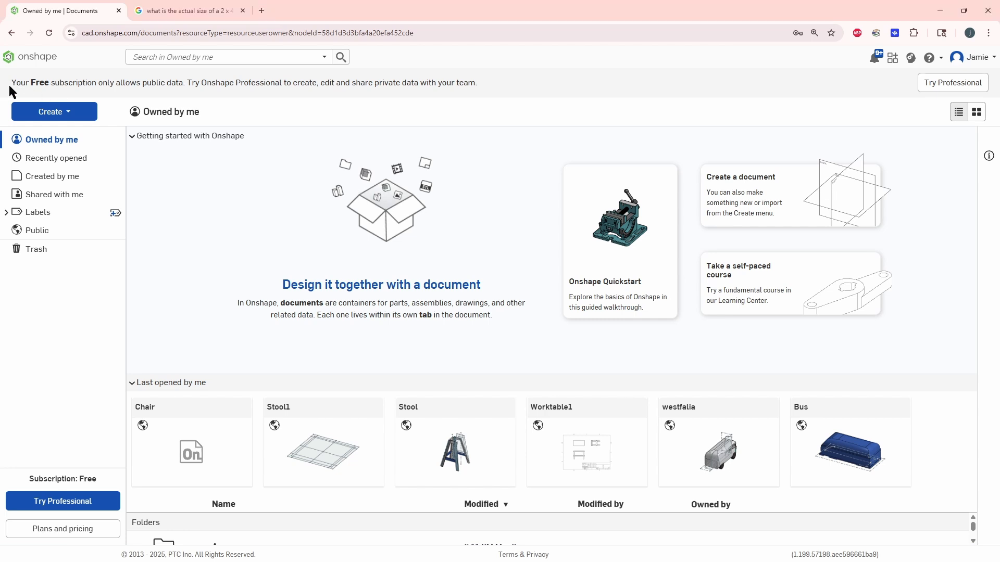
left_click_drag(11, 82, 97, 83)
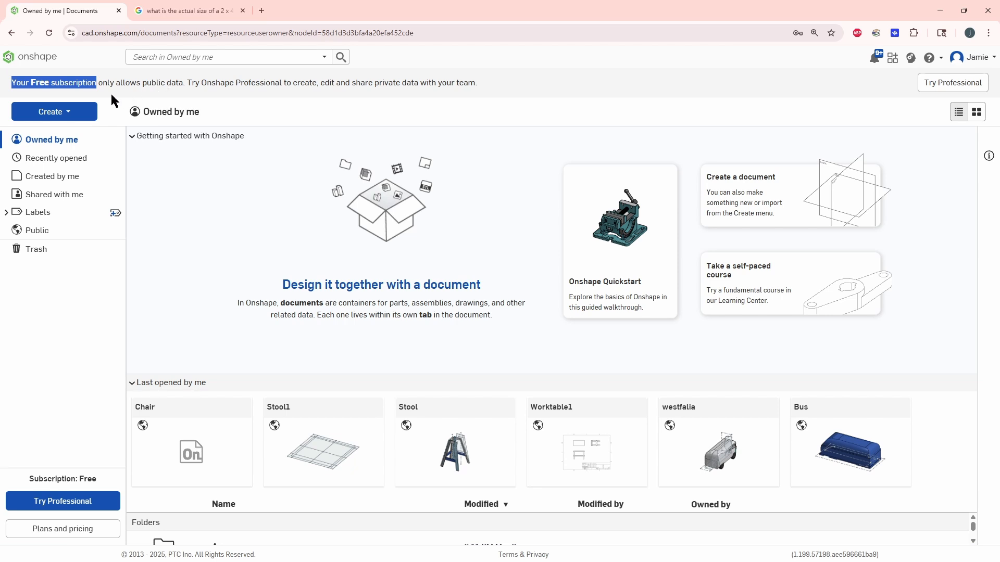
left_click_drag(130, 83, 183, 83)
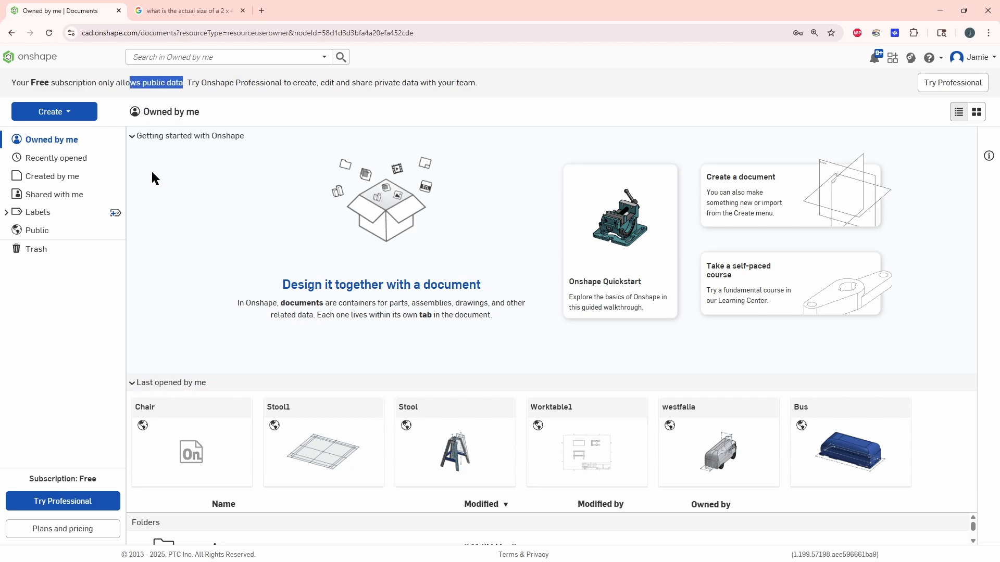
left_click(211, 201)
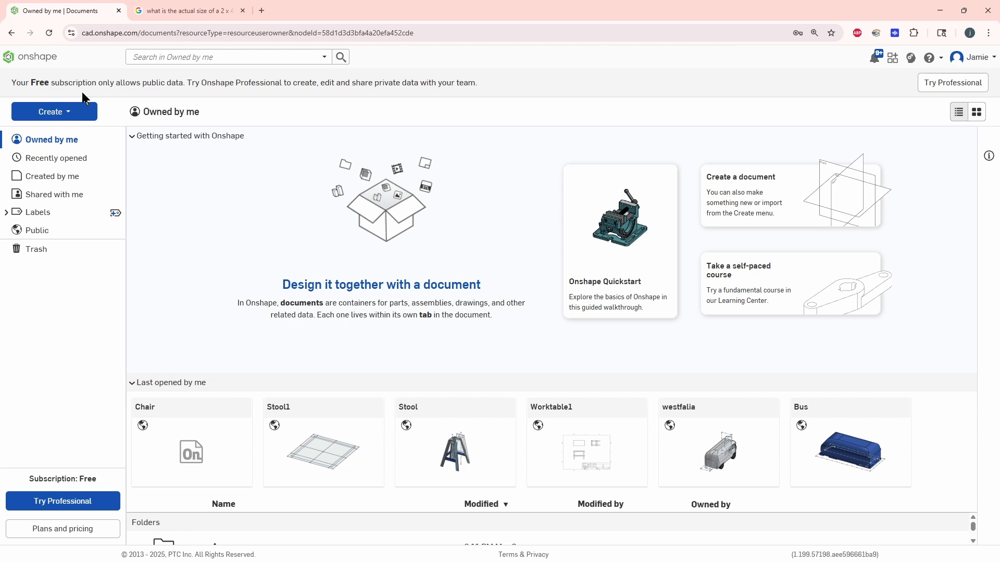
Create a new public document named Helix.
left_click(66, 116)
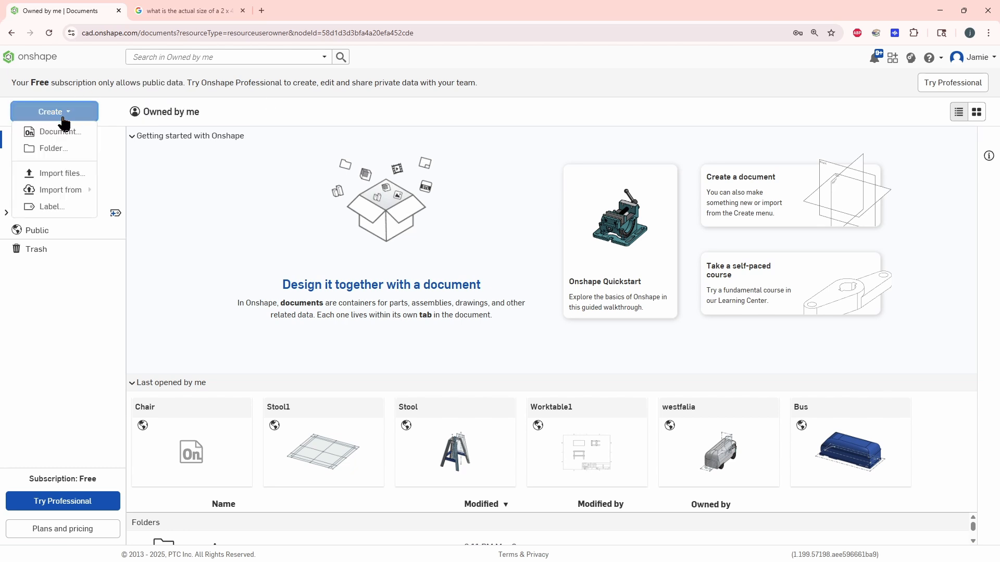
left_click(59, 132)
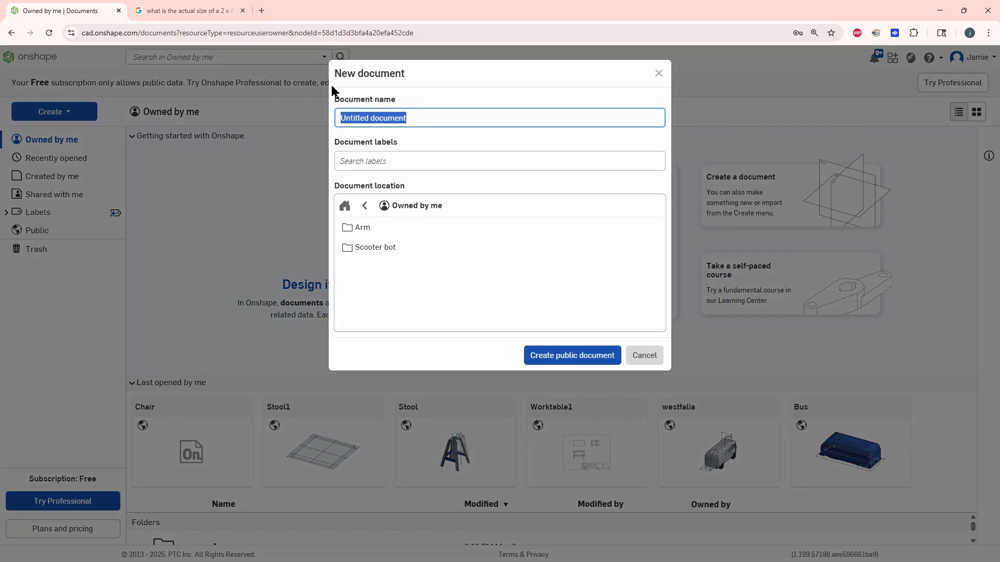
type("Hel")
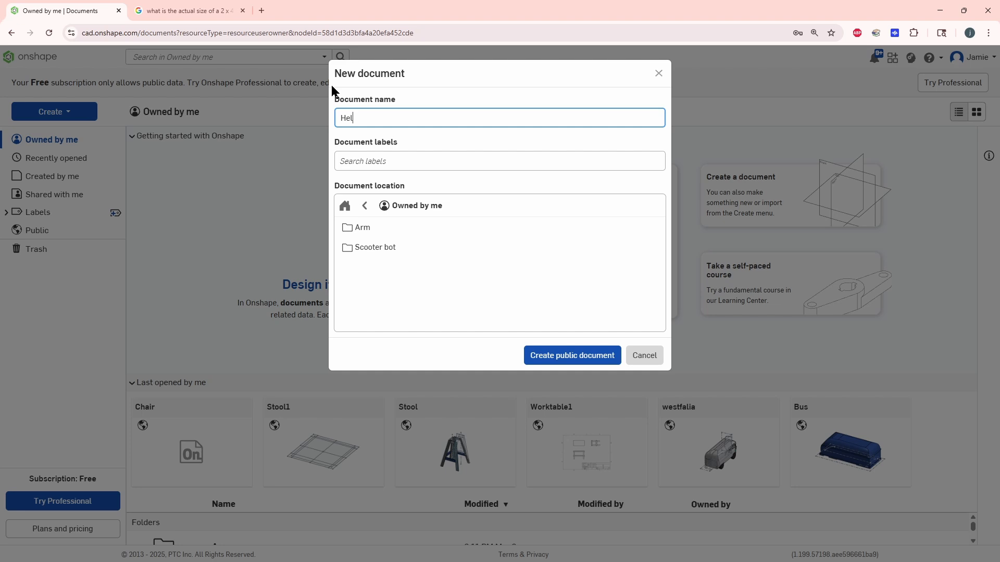
type("ix")
key("Return")
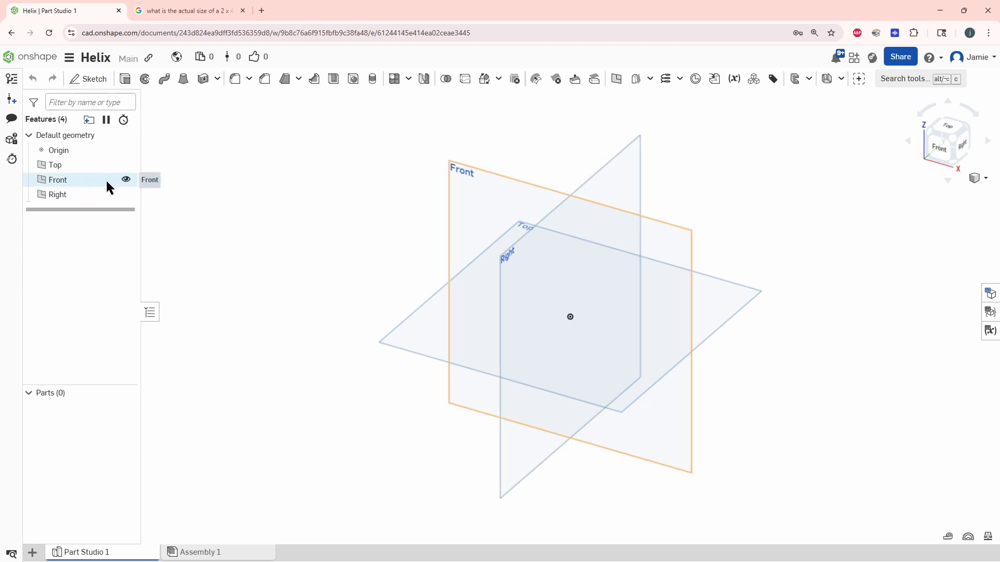
Hide the Front and Right planes and start a sketch on the Top plane.
left_click(125, 180)
left_click(125, 194)
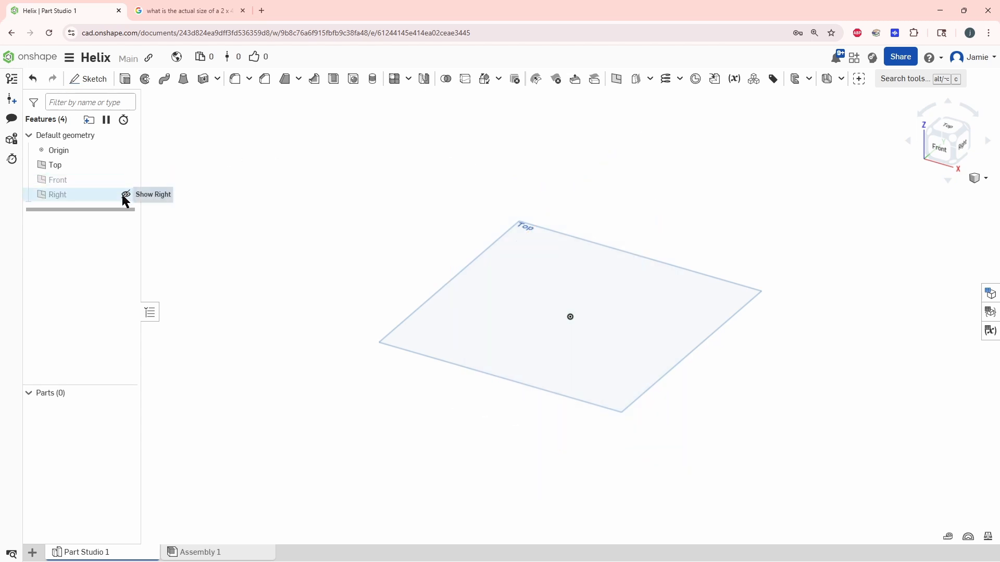
left_click(88, 79)
left_click(454, 293)
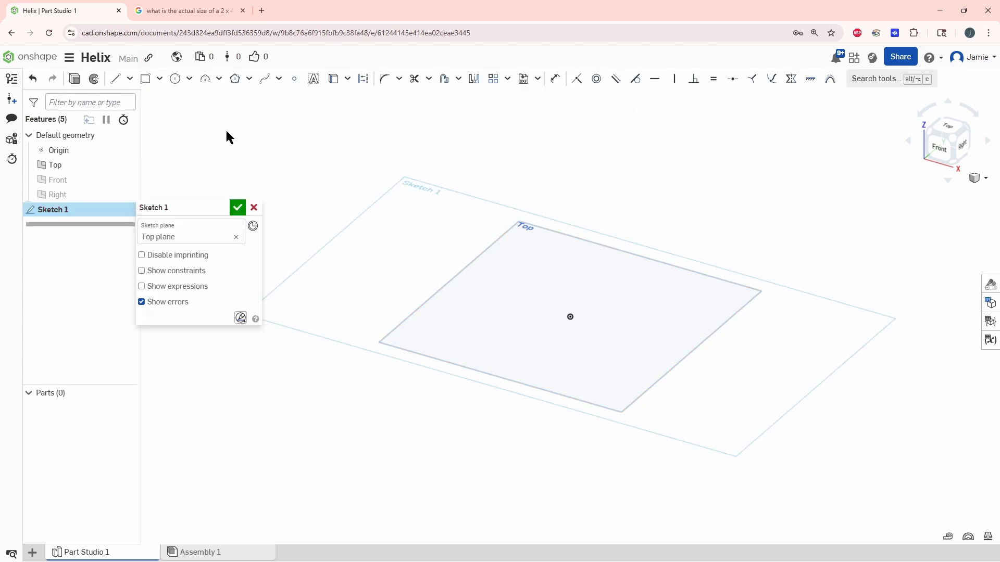
Sketch a circle about 15 mm in diameter centred on the origin.
left_click(175, 79)
left_click(571, 317)
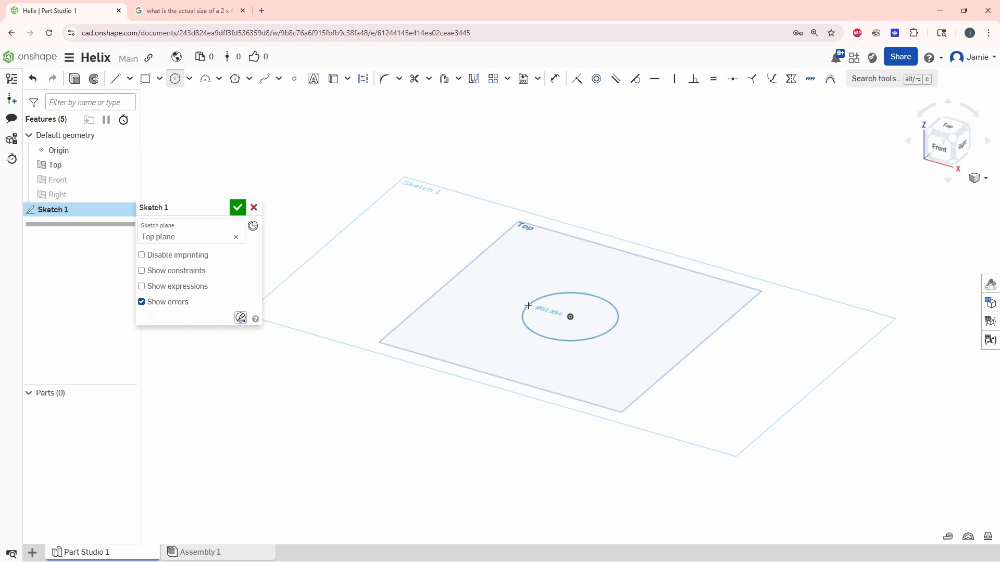
scroll(528, 305, "down", 5)
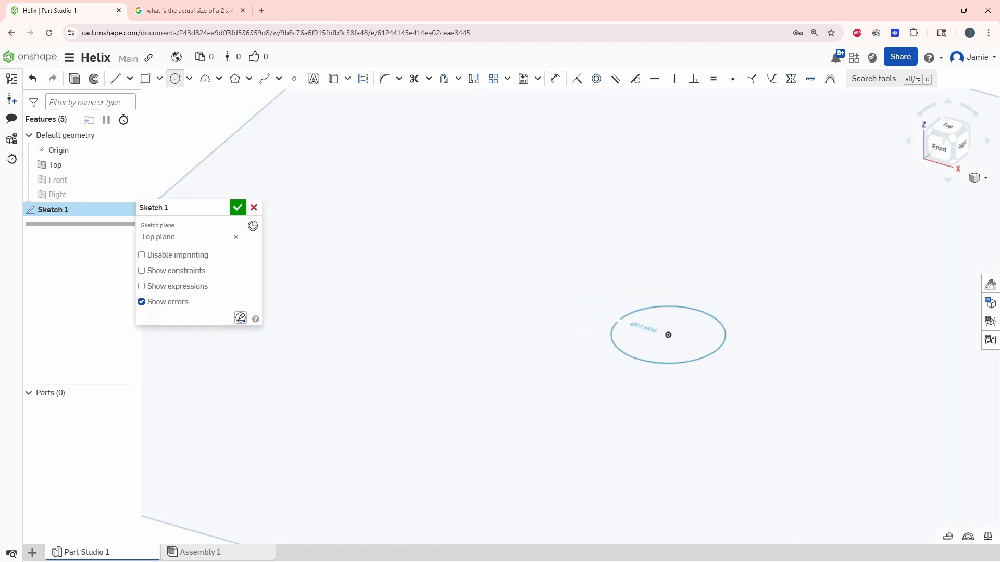
left_click(618, 320)
Dimension the circle centred on the origin with a diameter of 10 mm.
scroll(646, 276, "up", 5)
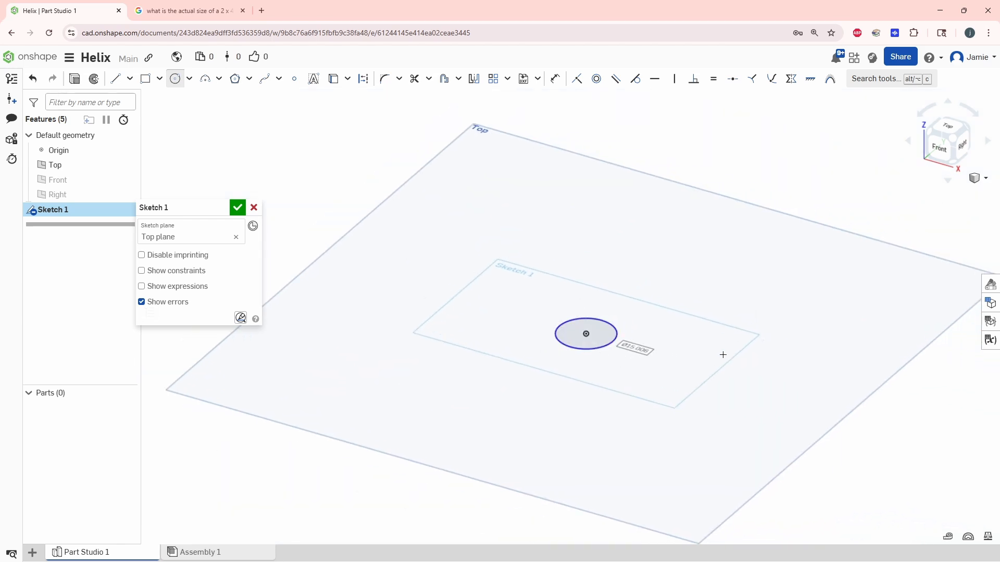
left_click(556, 79)
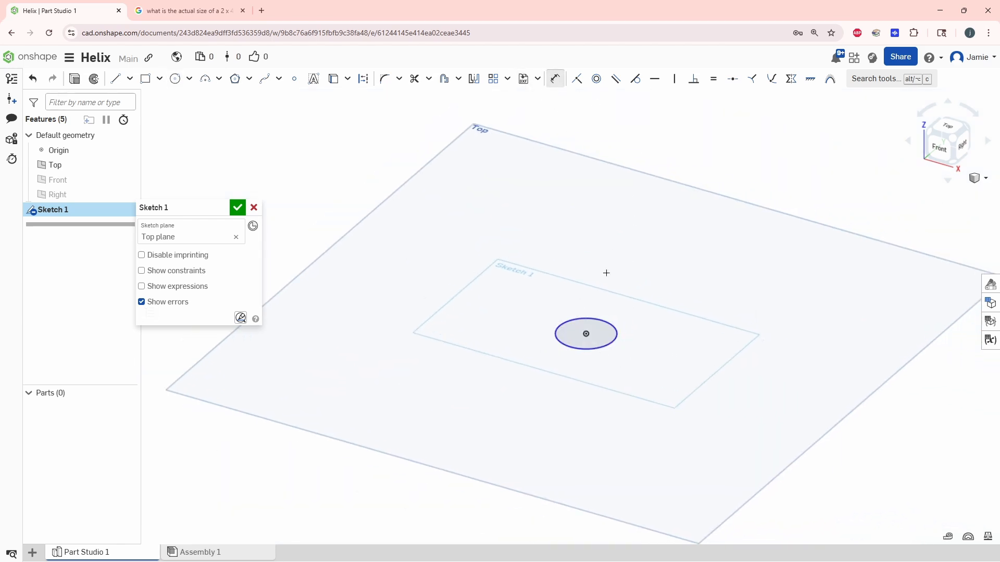
left_click(618, 332)
left_click(654, 334)
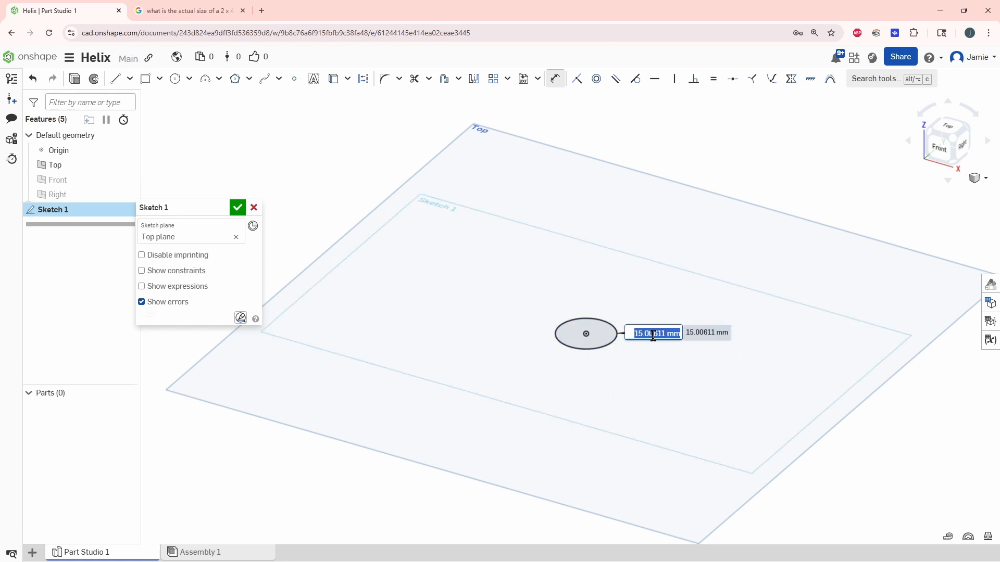
type("10")
key("Return")
Delete the dimensioned circle from the sketch on the Top plane.
scroll(607, 360, "up", 5)
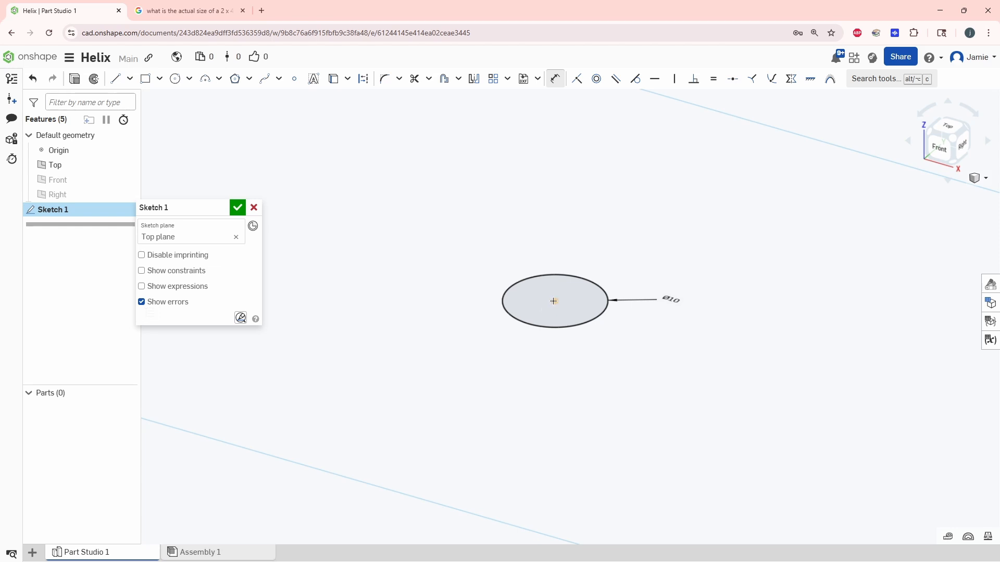
scroll(542, 307, "down", 4)
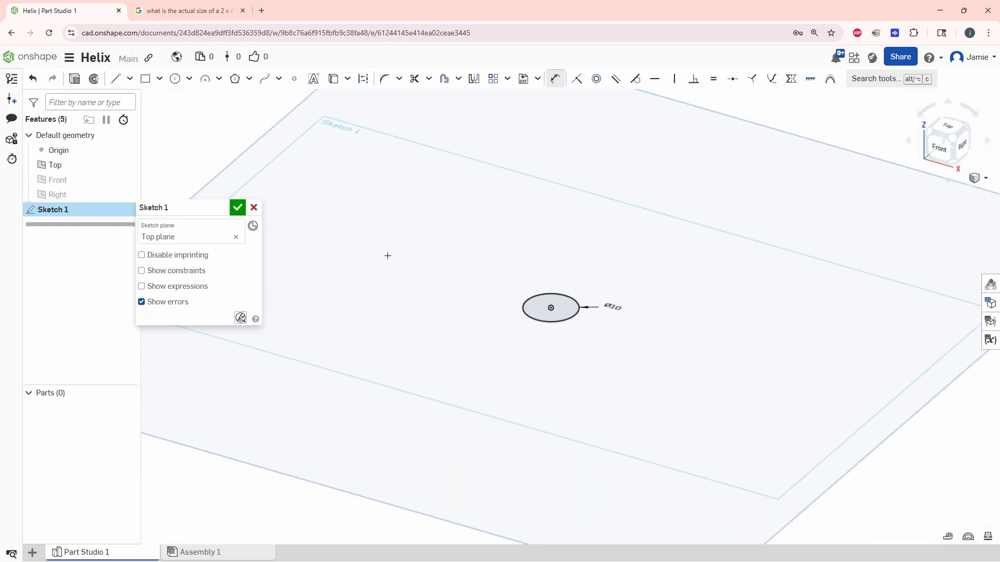
left_click(545, 323)
left_click(544, 323)
left_click(561, 81)
left_click(558, 321)
key("Delete")
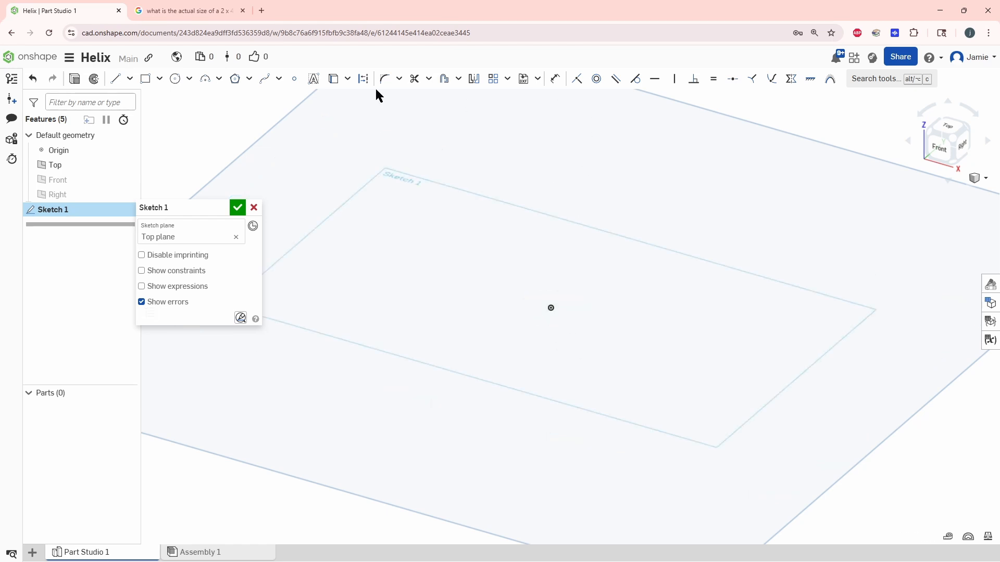
Sketch a circle about 22.8 mm in diameter with its centre slightly off the origin.
left_click(176, 81)
left_click(559, 320)
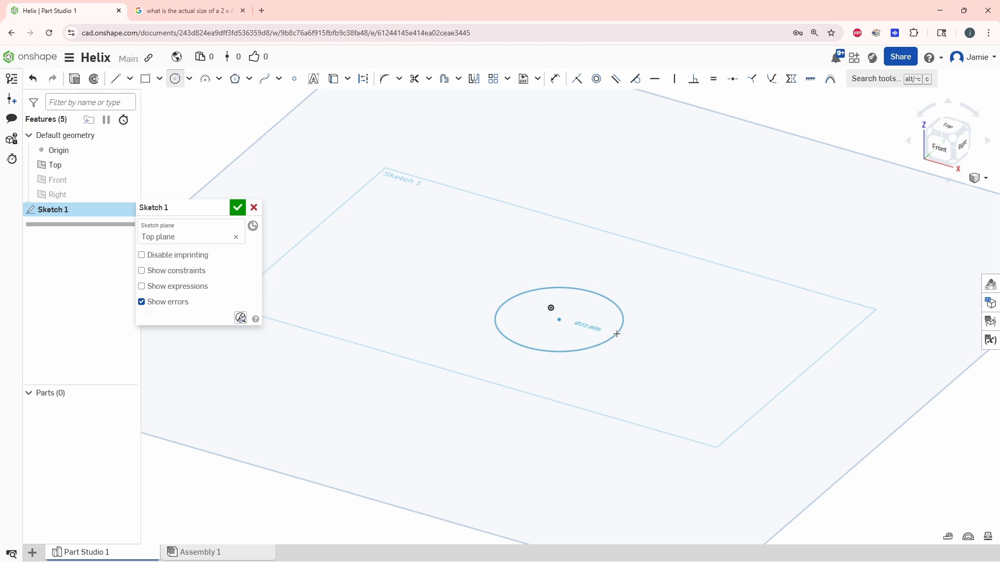
left_click(612, 338)
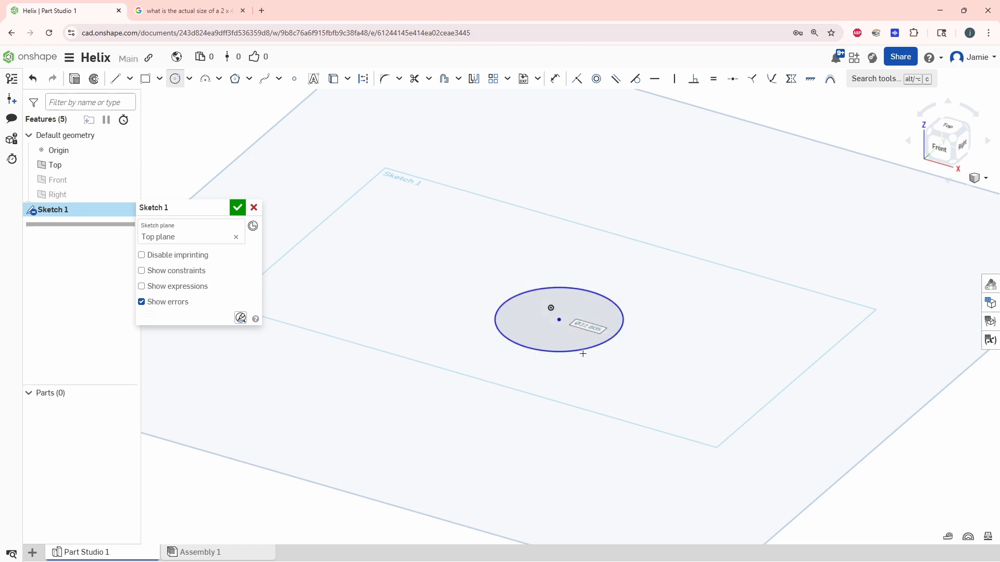
Dimension the off-centre circle with a diameter of 10 mm.
key("d")
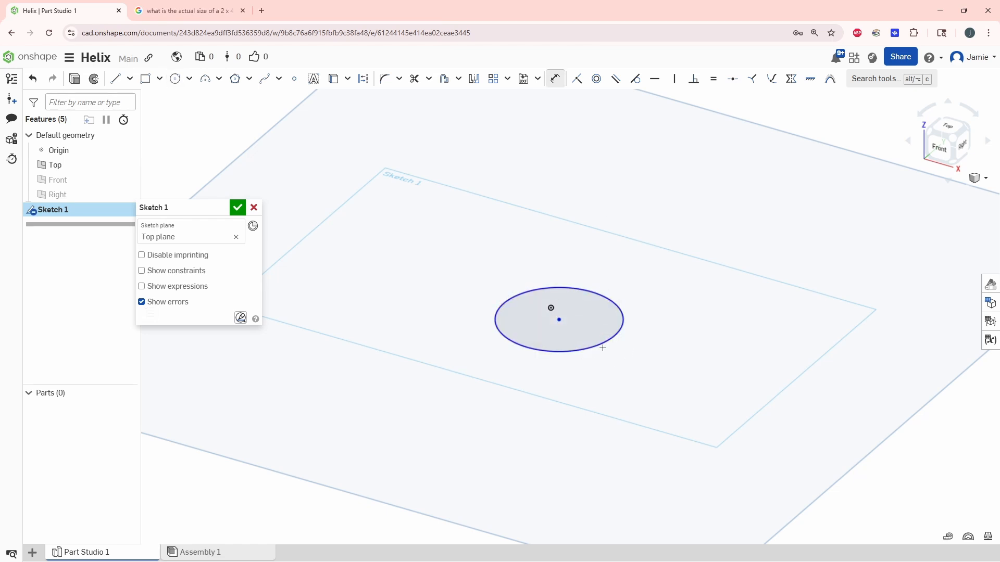
left_click(603, 348)
left_click(623, 368)
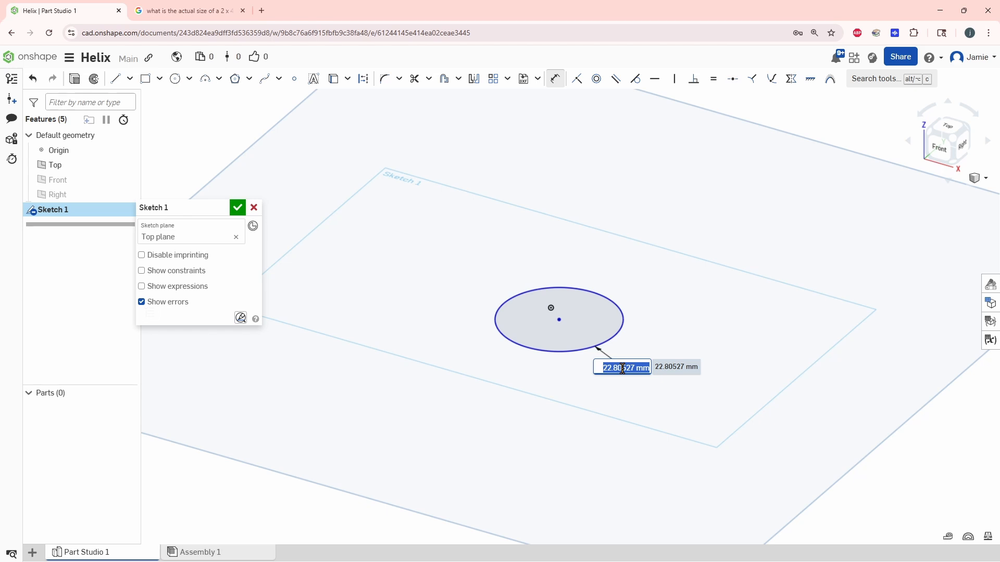
type("120")
key("BackSpace")
key("BackSpace")
key("Return")
Make the circle's centre coincident with the origin and finish the sketch.
left_click(575, 81)
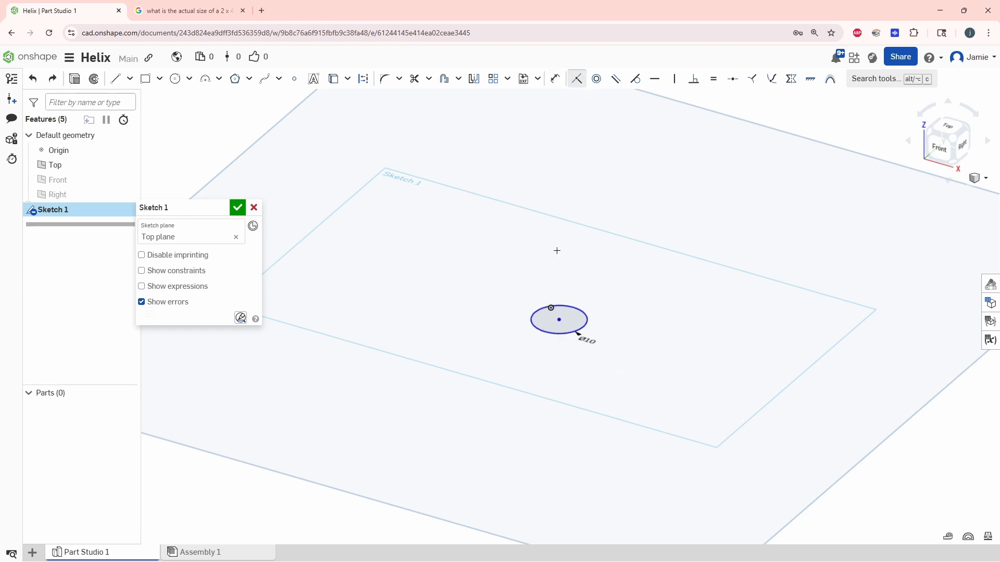
left_click(551, 309)
left_click(558, 319)
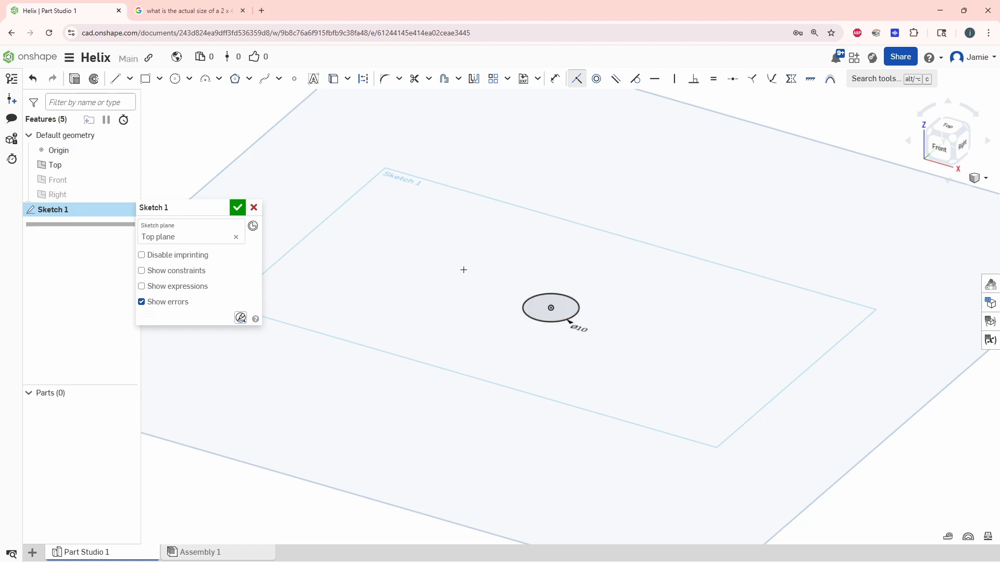
left_click(237, 208)
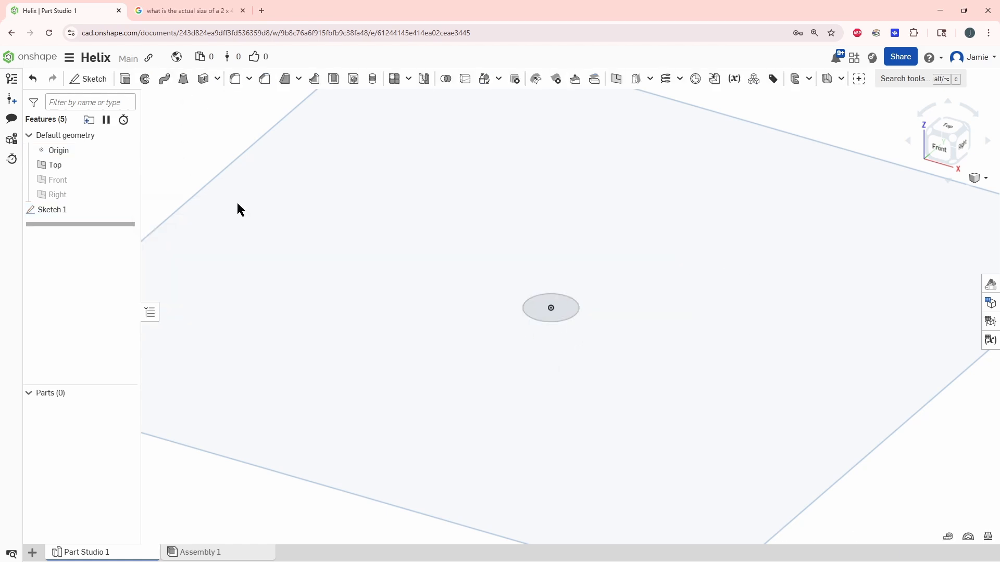
Extrude the circle region 50 mm as a new solid with a blind end.
left_click(125, 78)
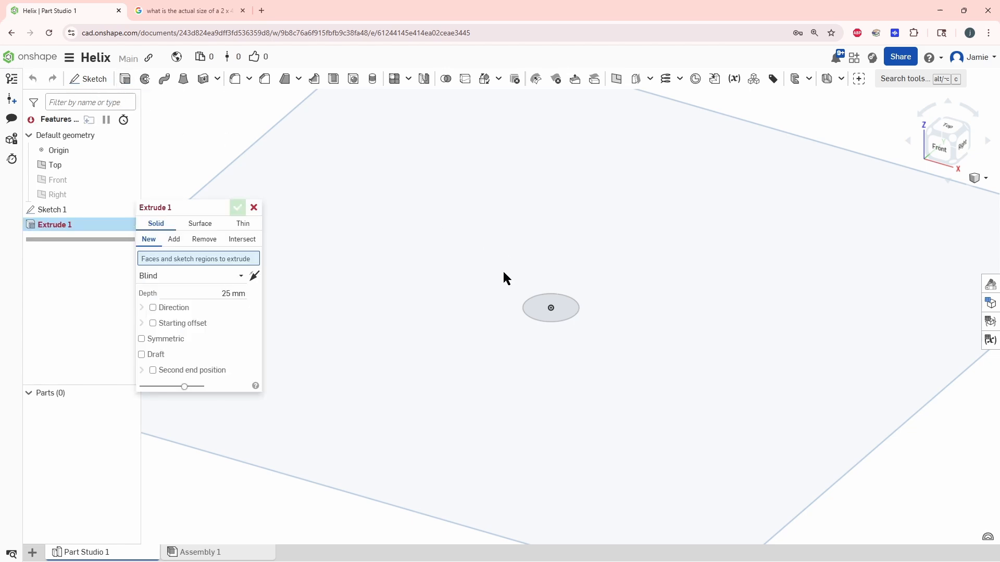
left_click(540, 321)
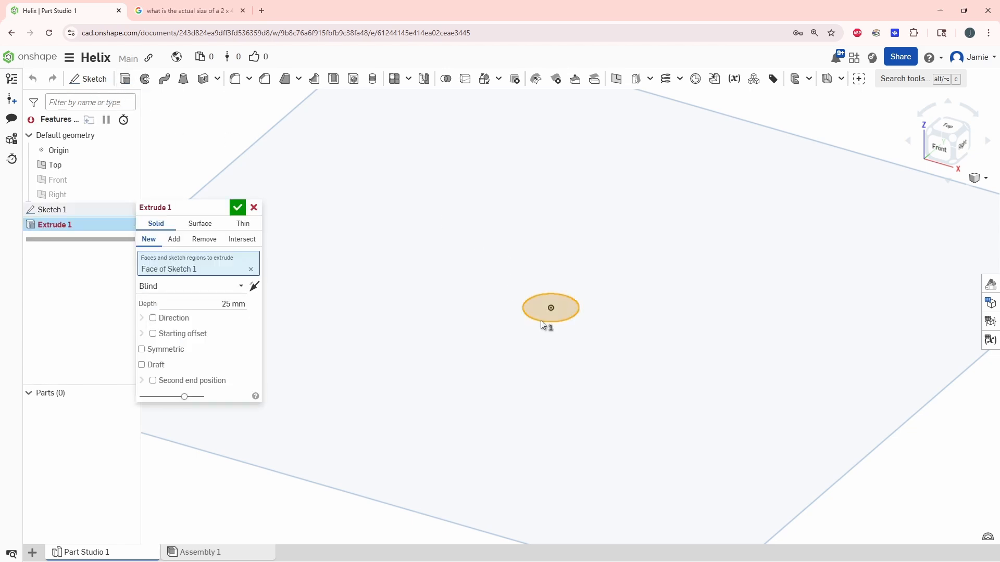
left_click(212, 305)
type("50")
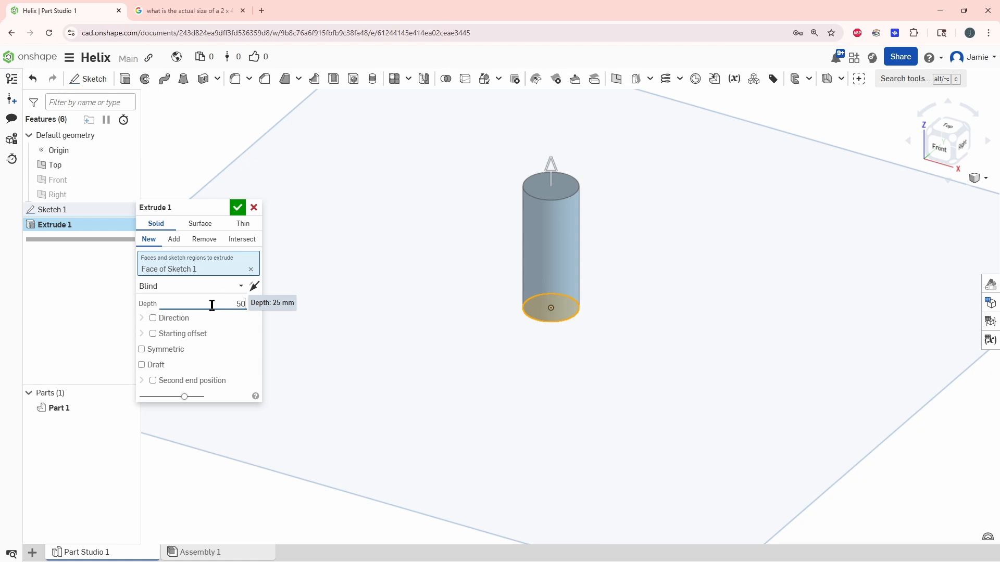
key("Return")
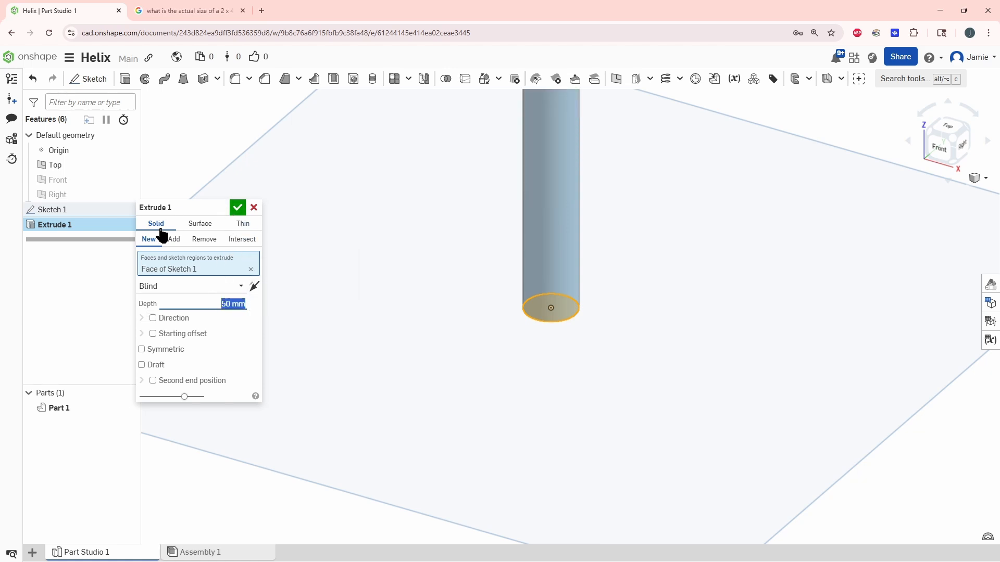
left_click(237, 207)
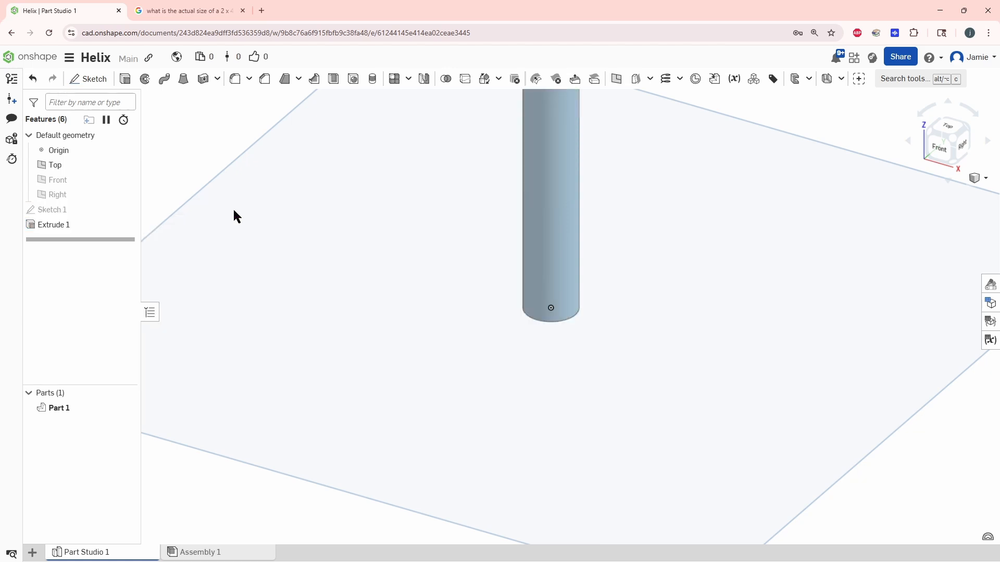
Create a clockwise helix with 20 revolutions on the cylinder's side face, using the Turns input type.
scroll(381, 281, "down", 3)
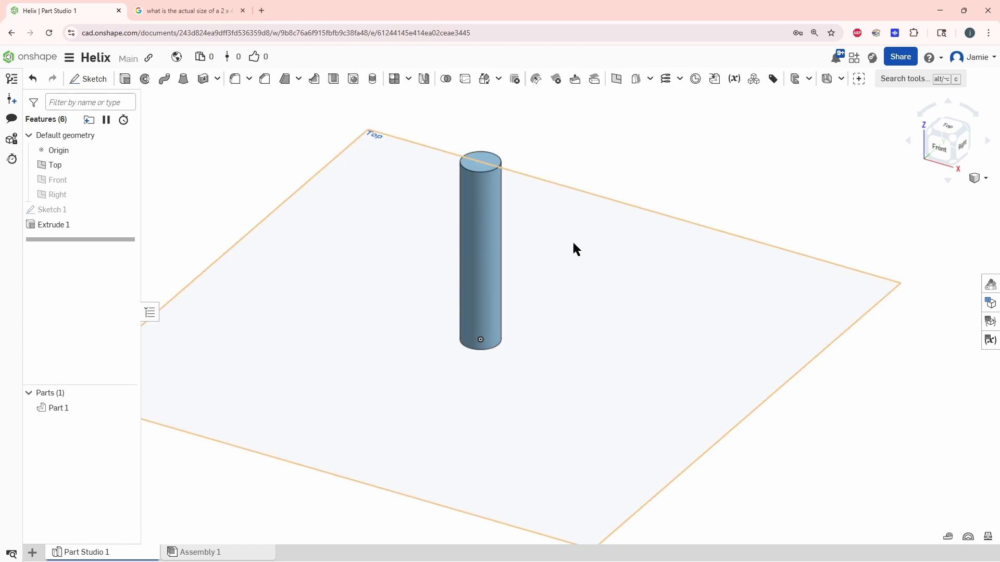
left_click(665, 81)
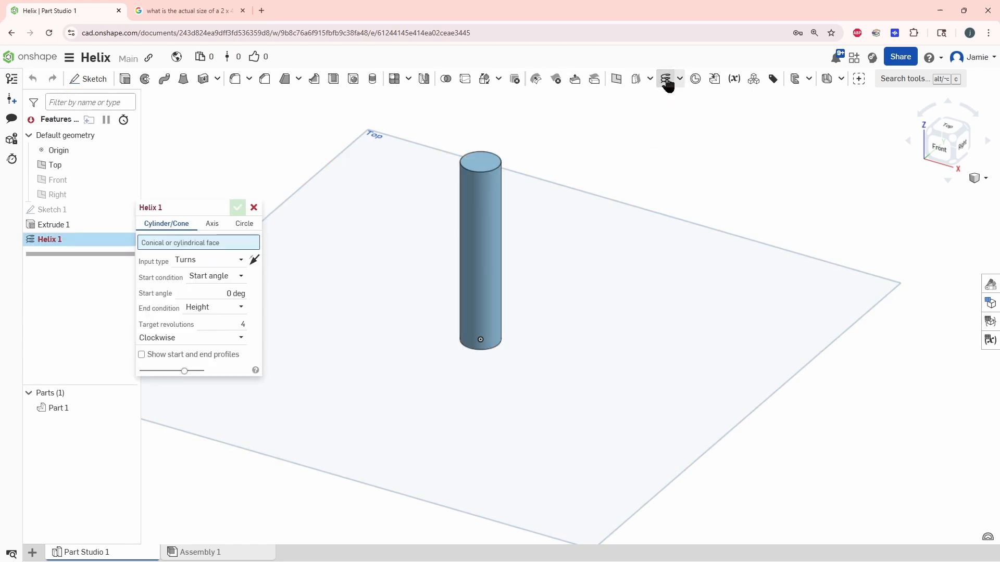
left_click(490, 229)
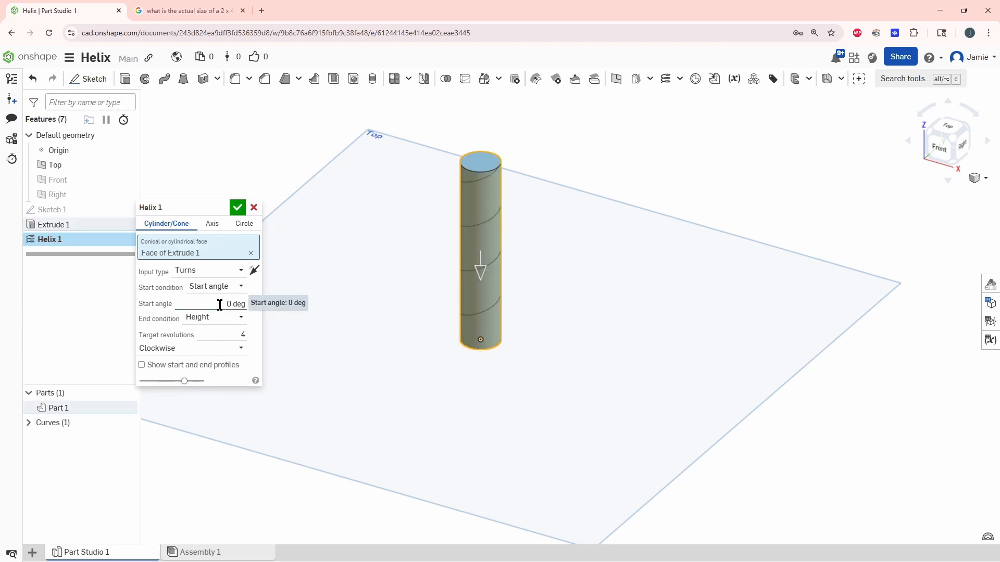
left_click(215, 335)
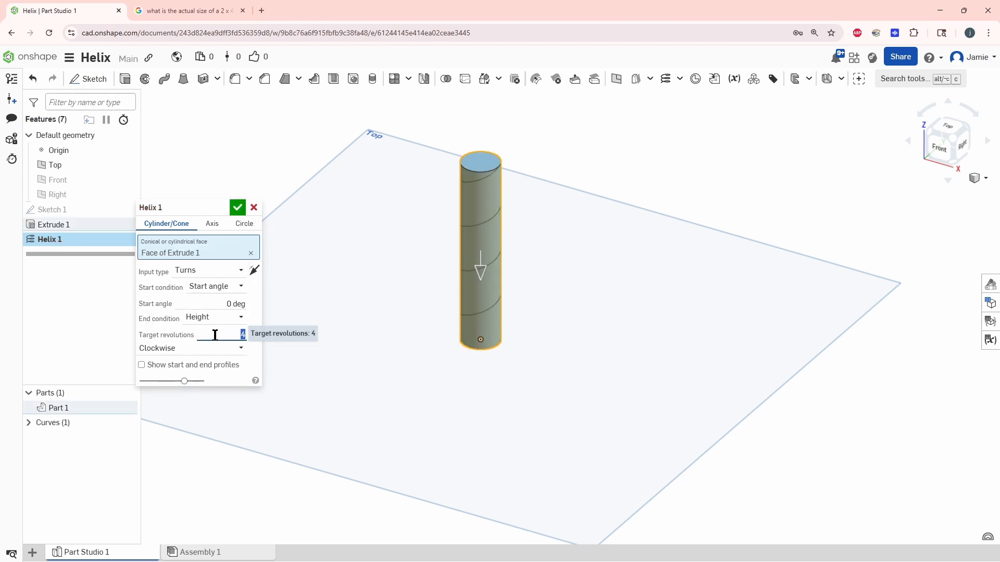
type("20")
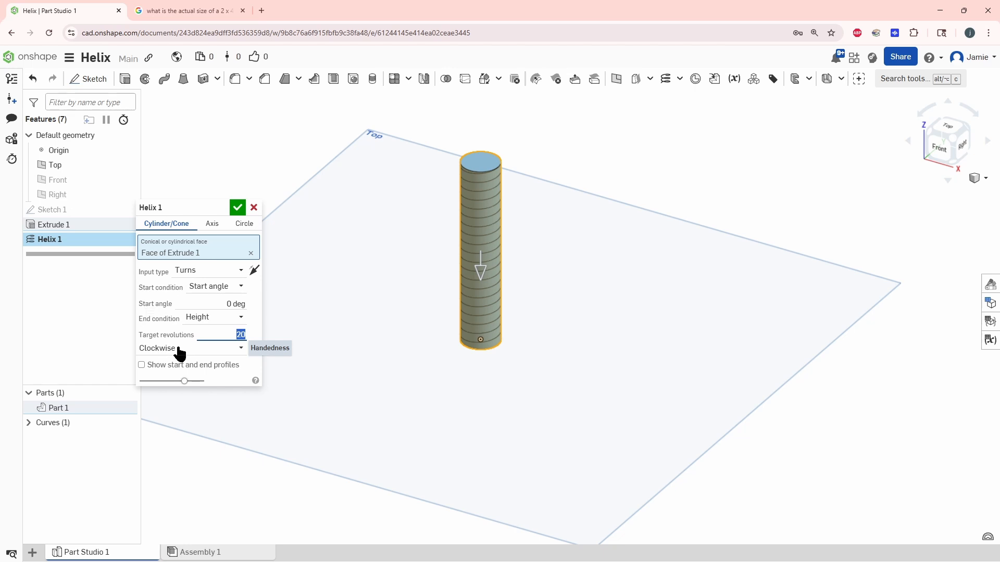
left_click(237, 208)
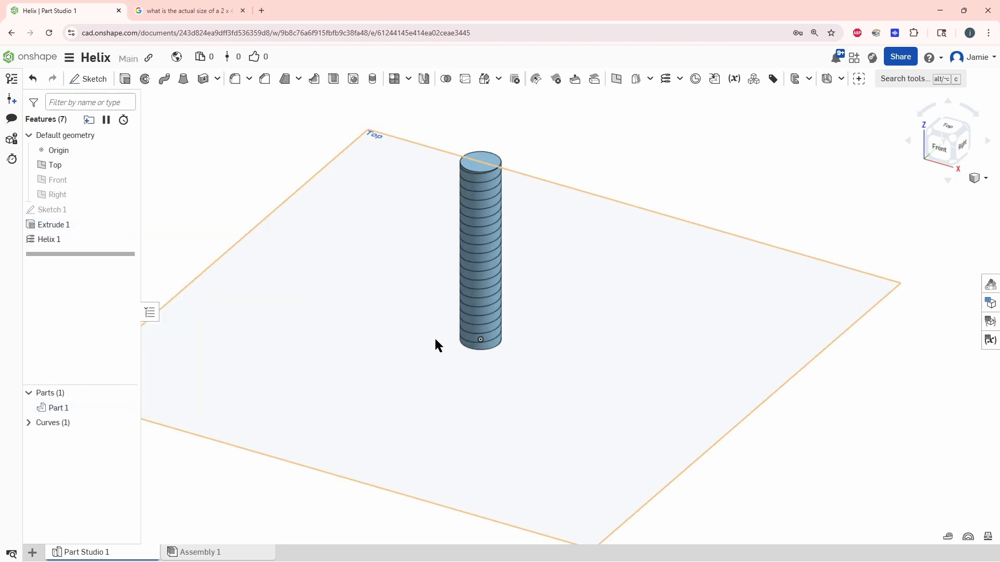
Examine where the helix ends at the cylinder's upper edge.
scroll(516, 170, "up", 5)
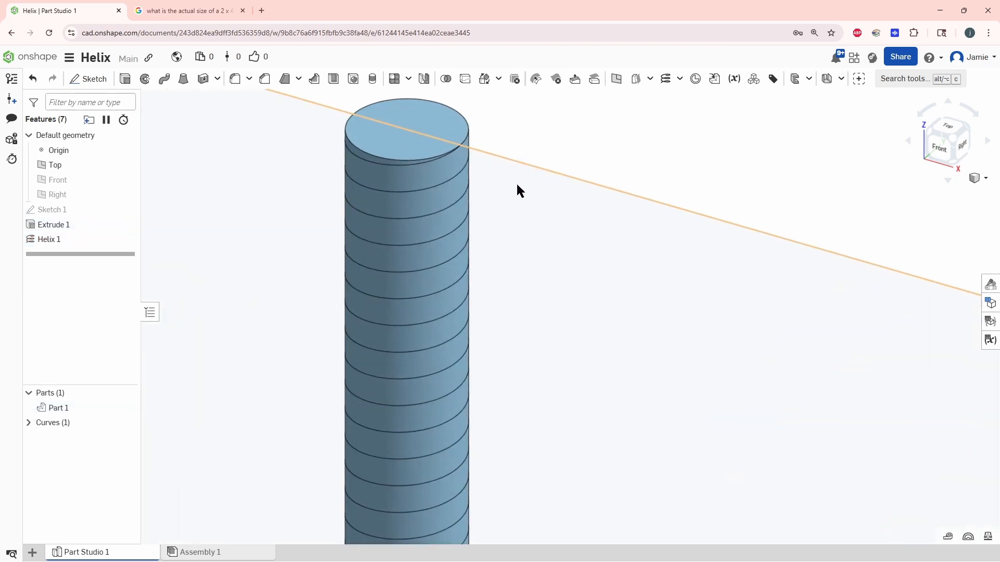
scroll(514, 260, "down", 4)
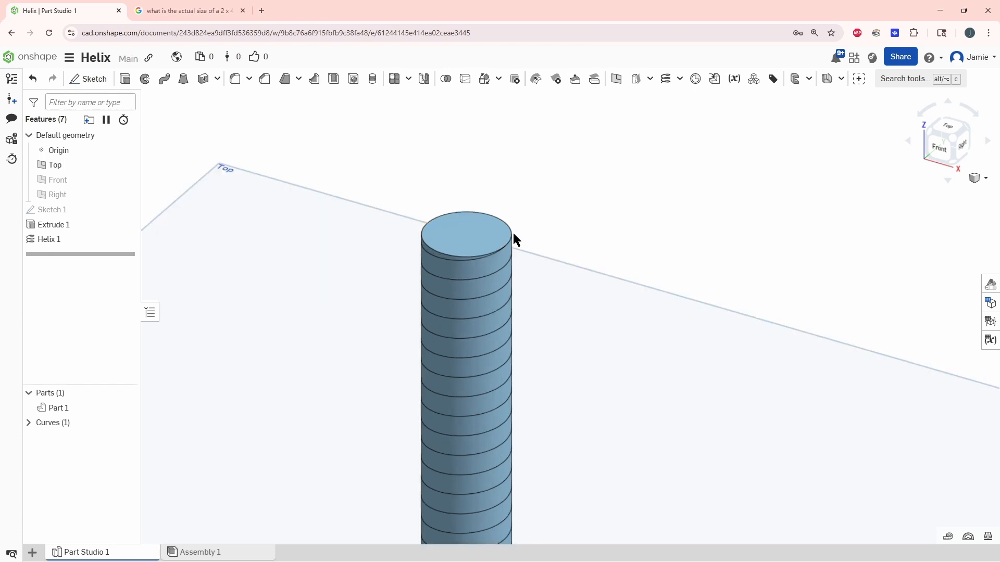
scroll(490, 264, "up", 4)
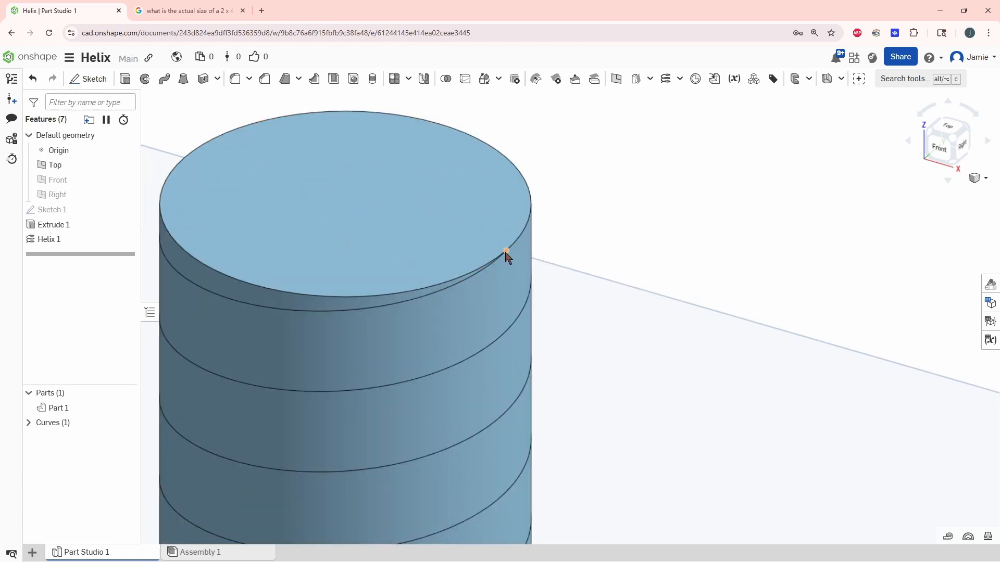
scroll(504, 256, "down", 5)
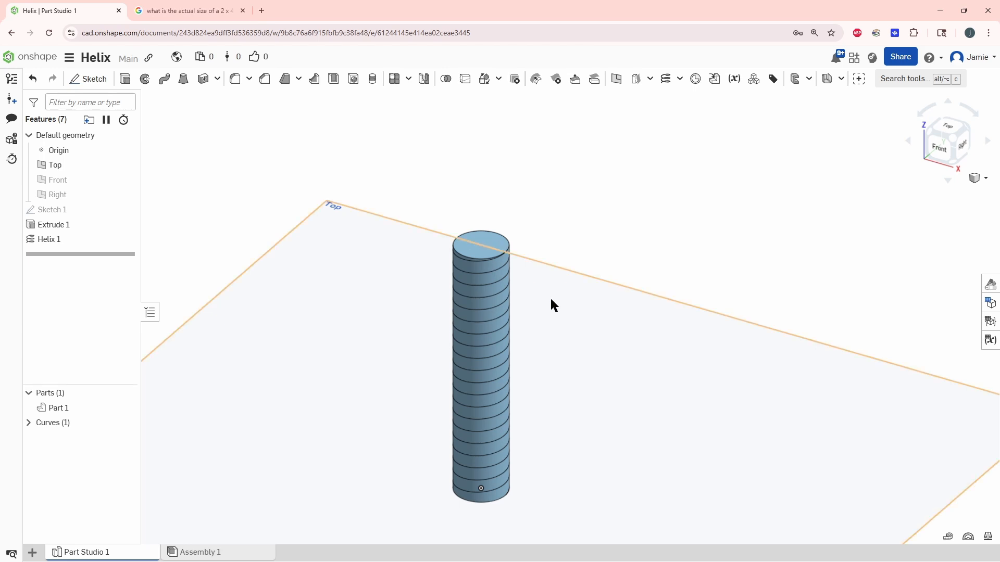
middle_click_drag(564, 315, 545, 272)
scroll(542, 303, "down", 1)
scroll(540, 299, "down", 1)
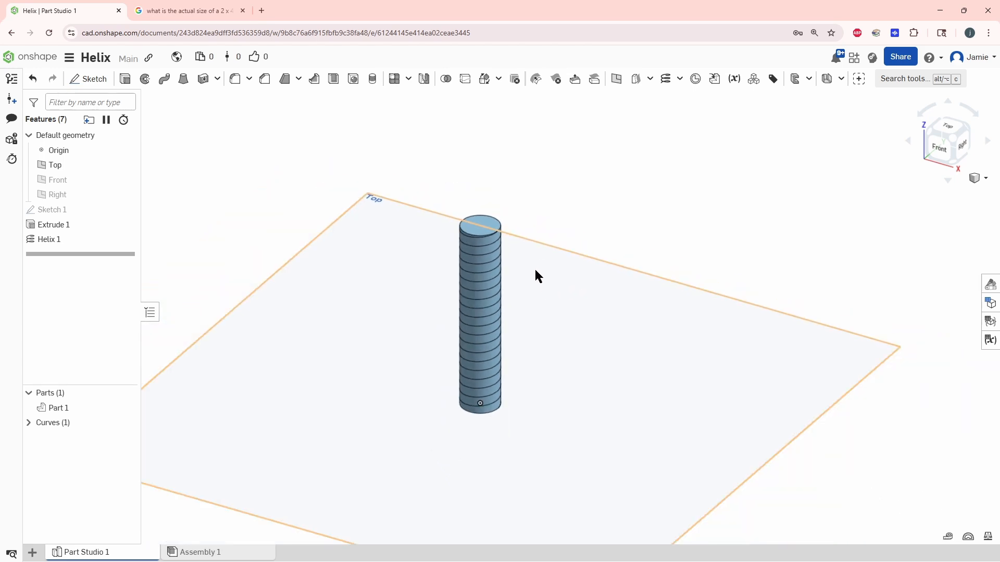
scroll(535, 270, "up", 2)
scroll(510, 273, "down", 2)
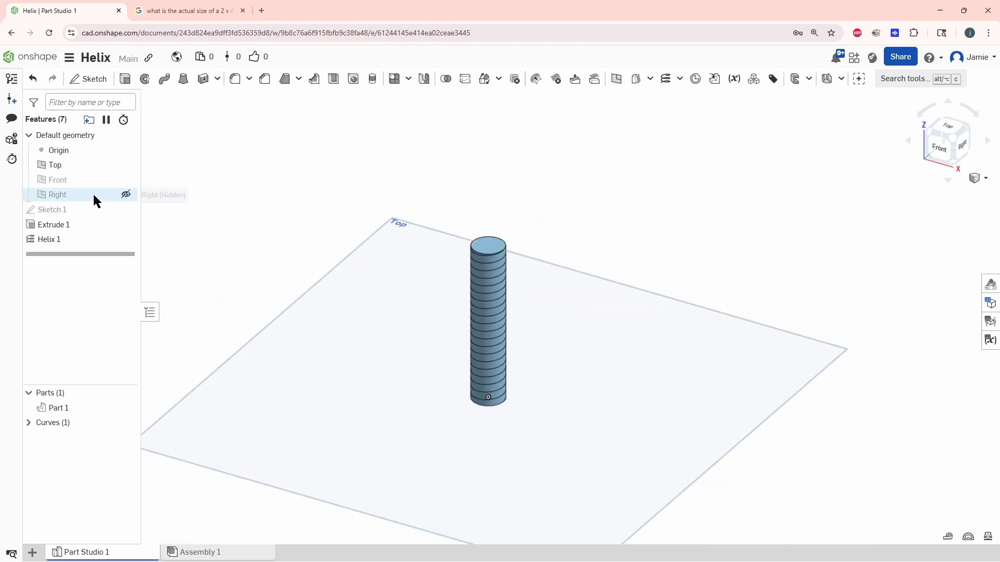
Show the Front plane and hide the Top plane.
left_click(126, 180)
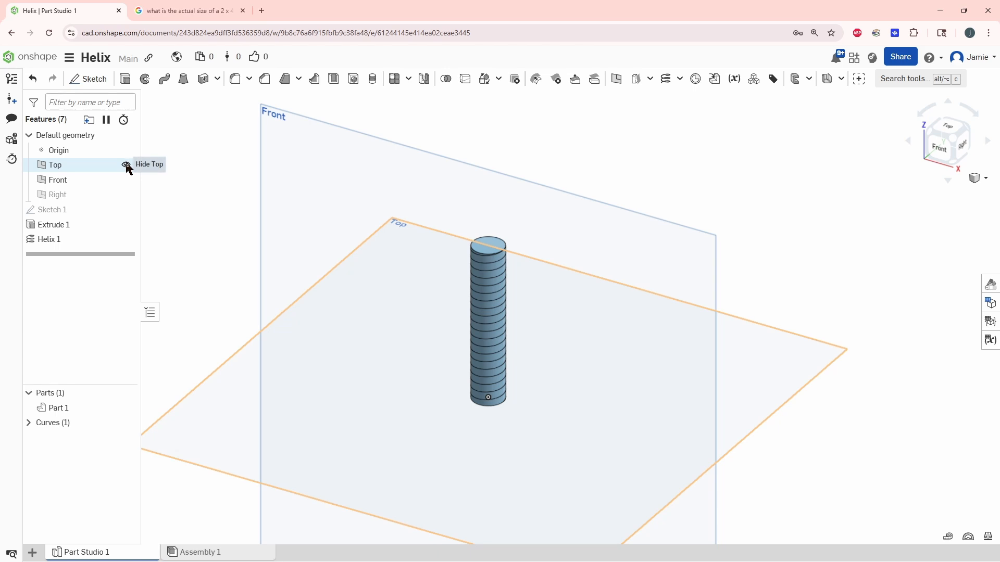
left_click(127, 164)
scroll(535, 304, "up", 3)
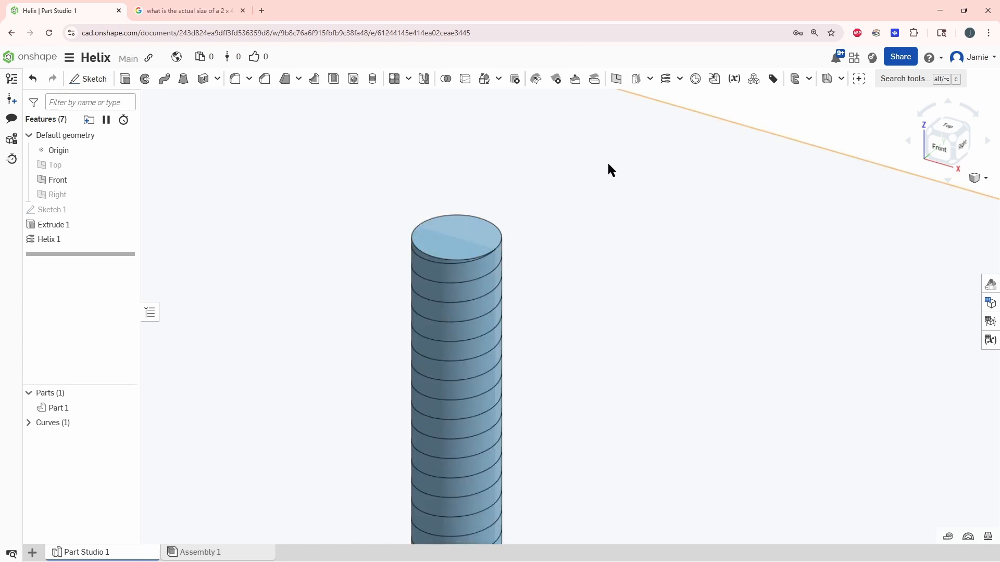
Create a Plane point plane parallel to the Front plane through the helix's end vertex at the cylinder's upper edge.
left_click(617, 78)
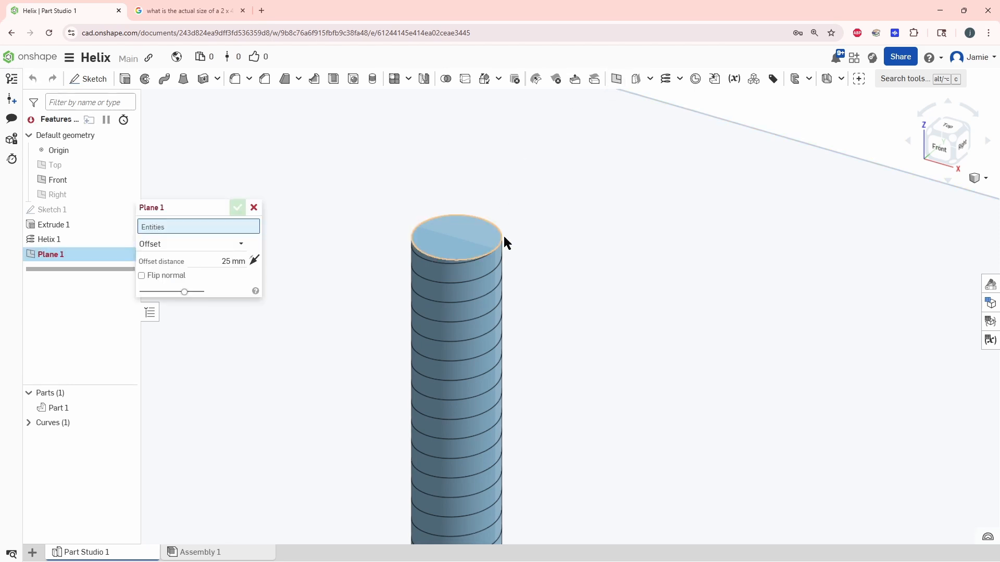
scroll(503, 239, "down", 3)
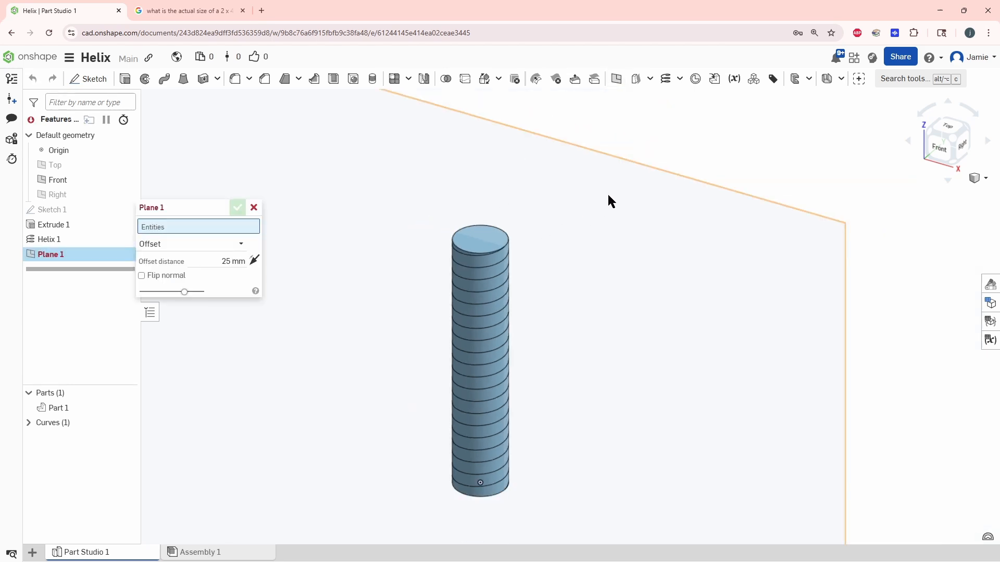
left_click(618, 159)
left_click(163, 256)
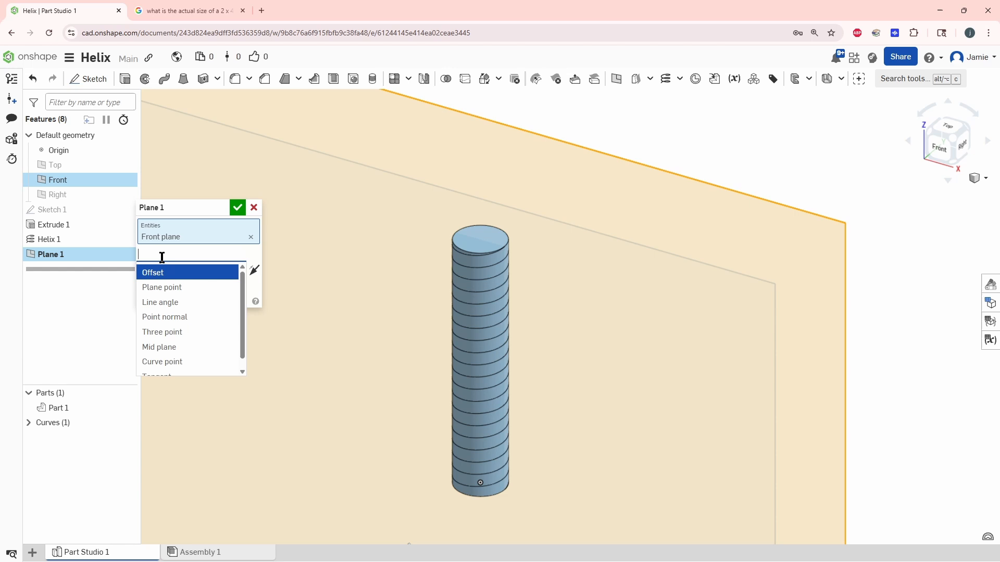
left_click(165, 287)
scroll(508, 245, "up", 5)
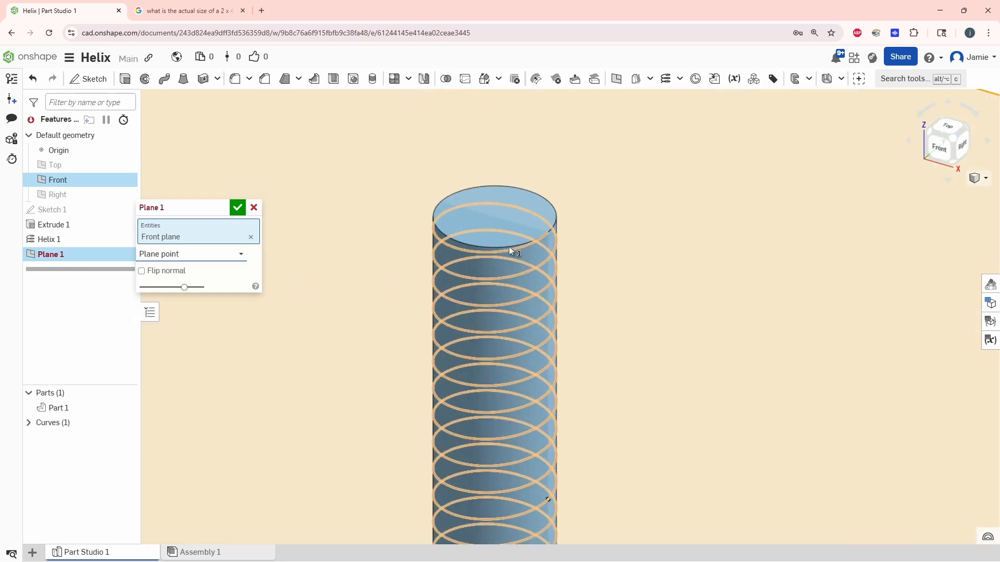
left_click(549, 232)
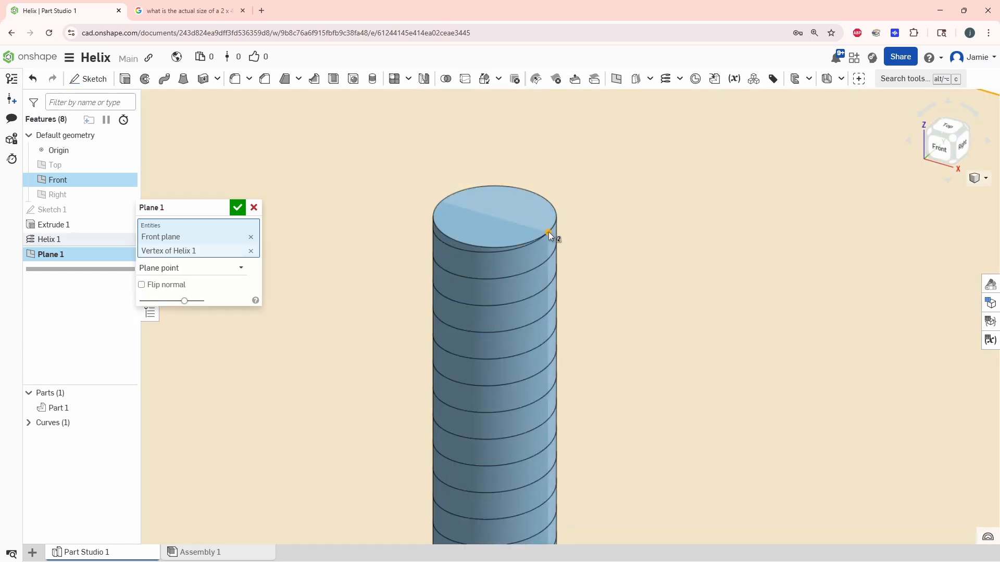
left_click(238, 207)
Hide the new plane that passes through the helix's end vertex.
scroll(442, 357, "down", 5)
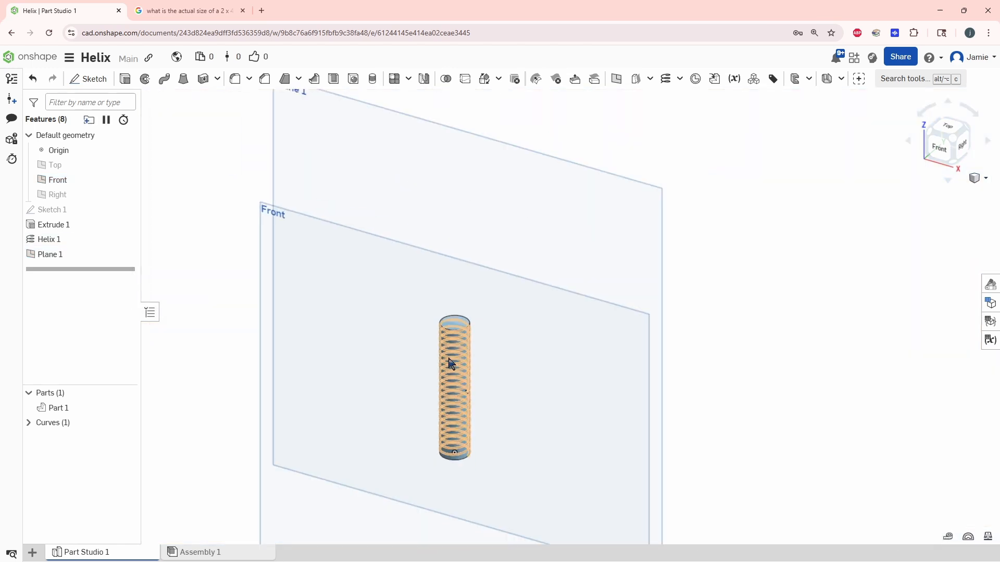
left_click(661, 192)
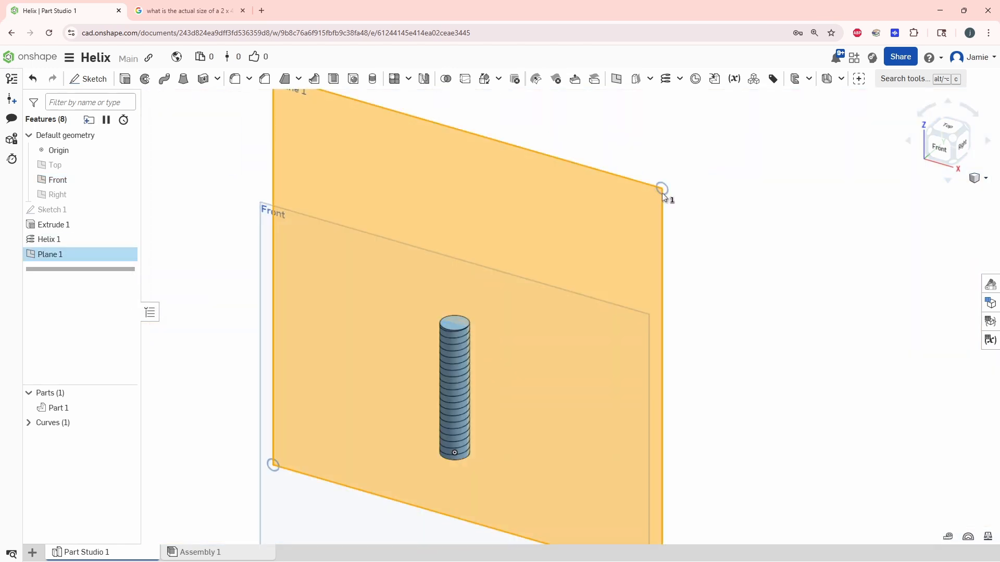
right_click(662, 193)
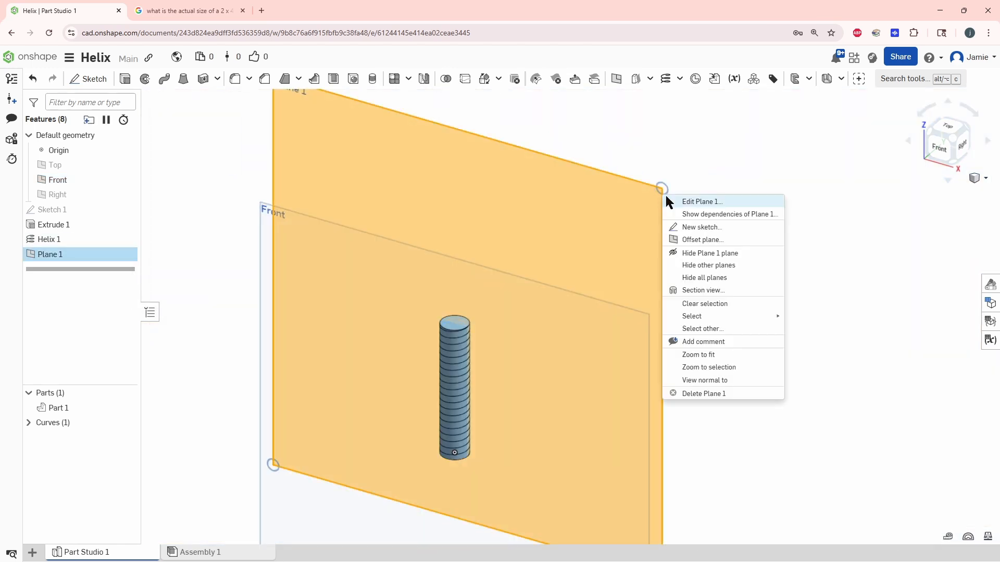
left_click(683, 253)
Orient the model to the Front view, with Plane 1 shown and the Front plane hidden.
scroll(468, 327, "up", 8)
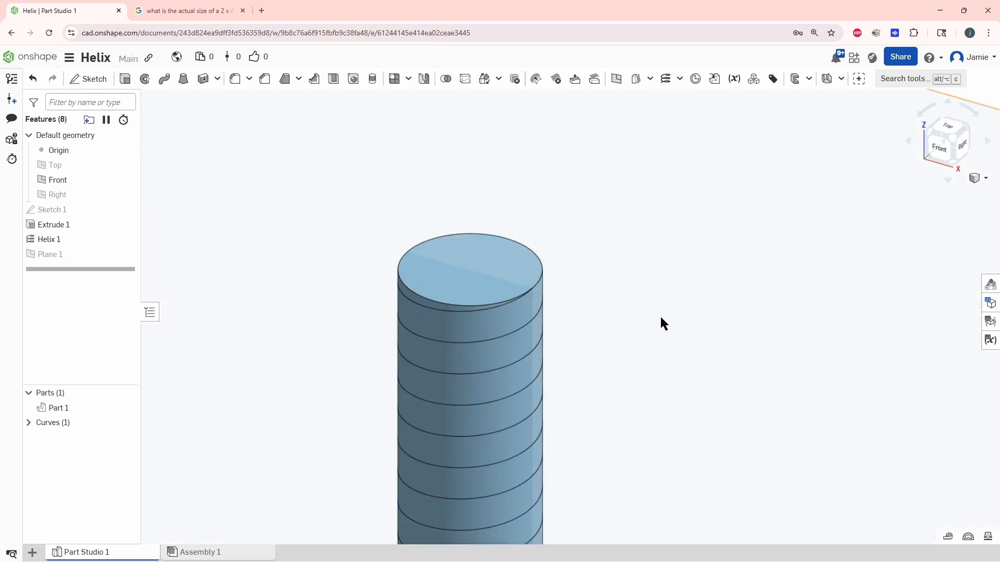
scroll(660, 324, "down", 2)
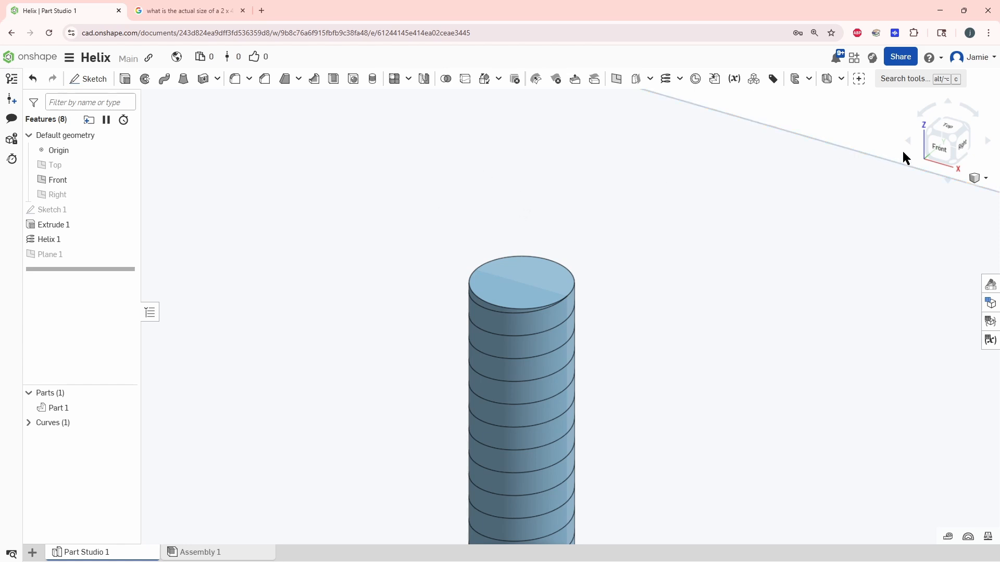
left_click(937, 151)
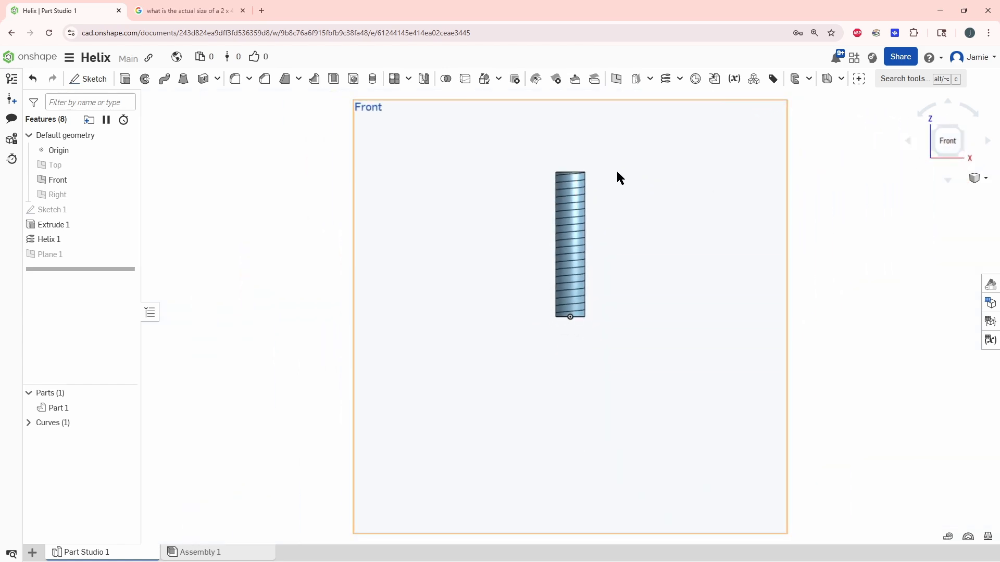
scroll(545, 276, "up", 4)
scroll(608, 209, "down", 5)
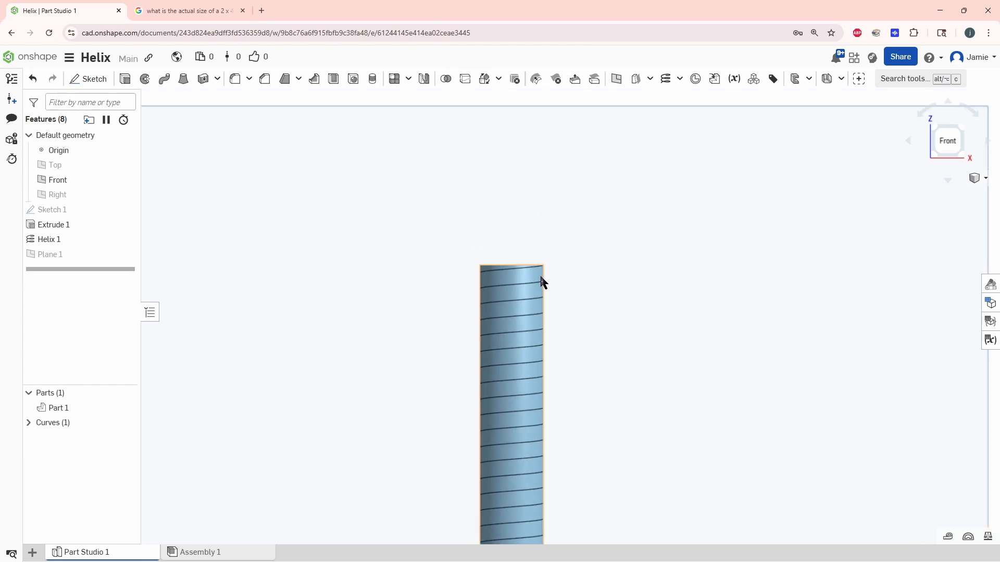
scroll(540, 279, "up", 4)
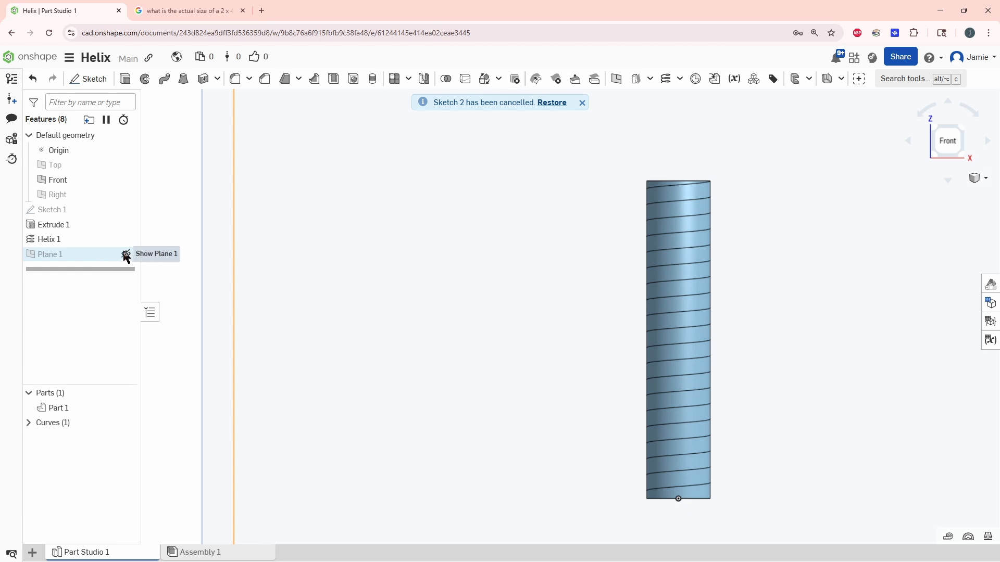
left_click(126, 254)
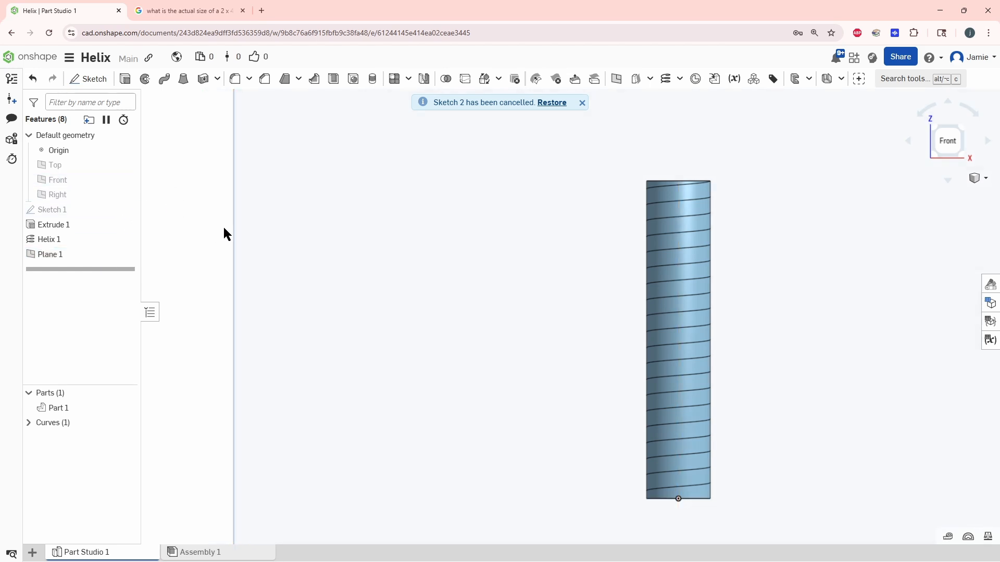
scroll(256, 250, "down", 4)
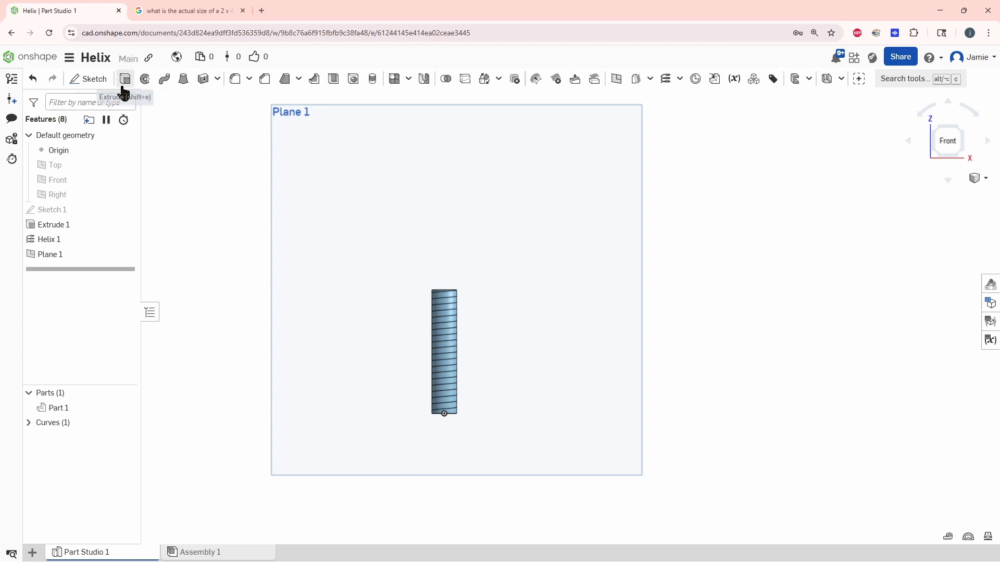
Start a new sketch on Plane 1.
left_click(87, 80)
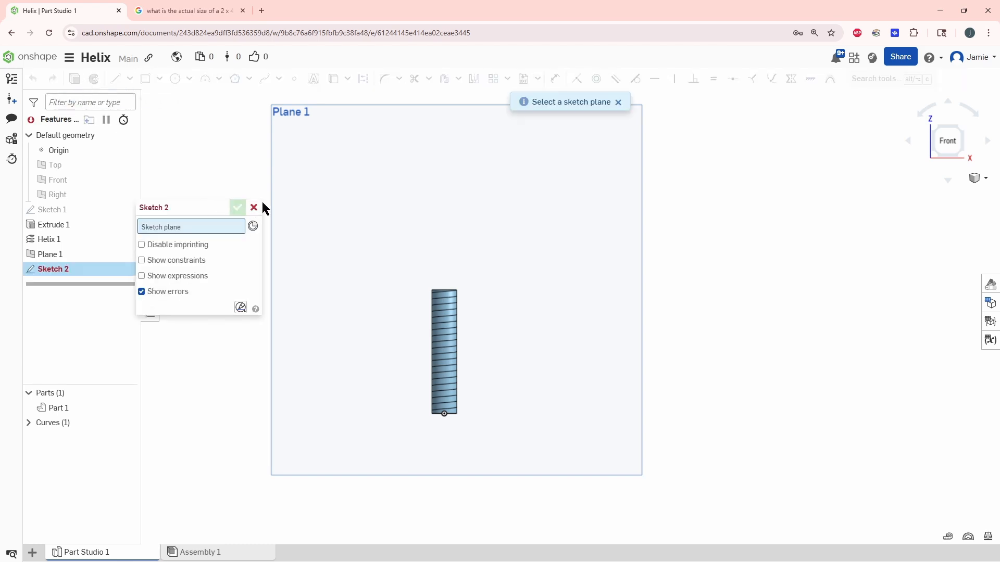
left_click(276, 203)
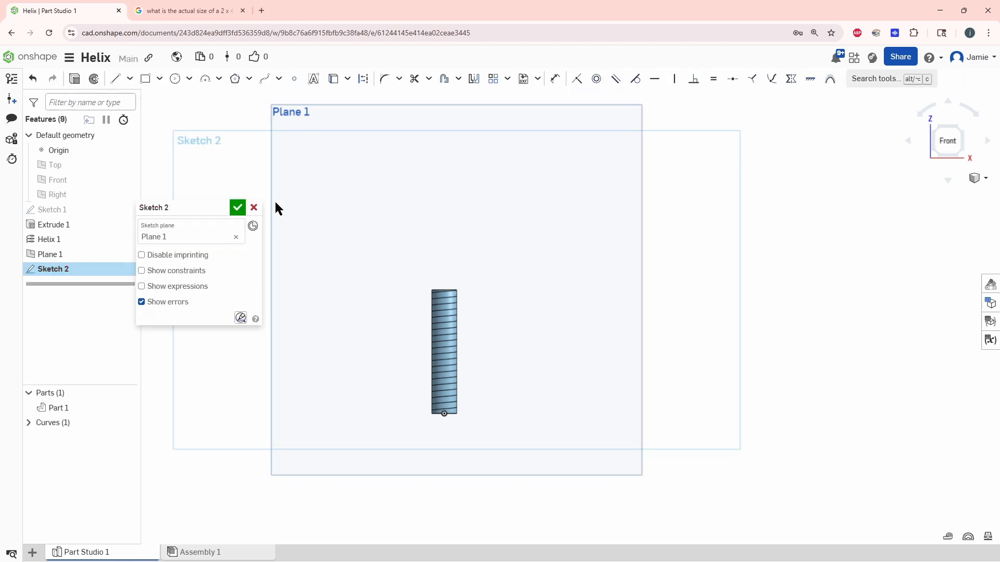
scroll(500, 302, "up", 8)
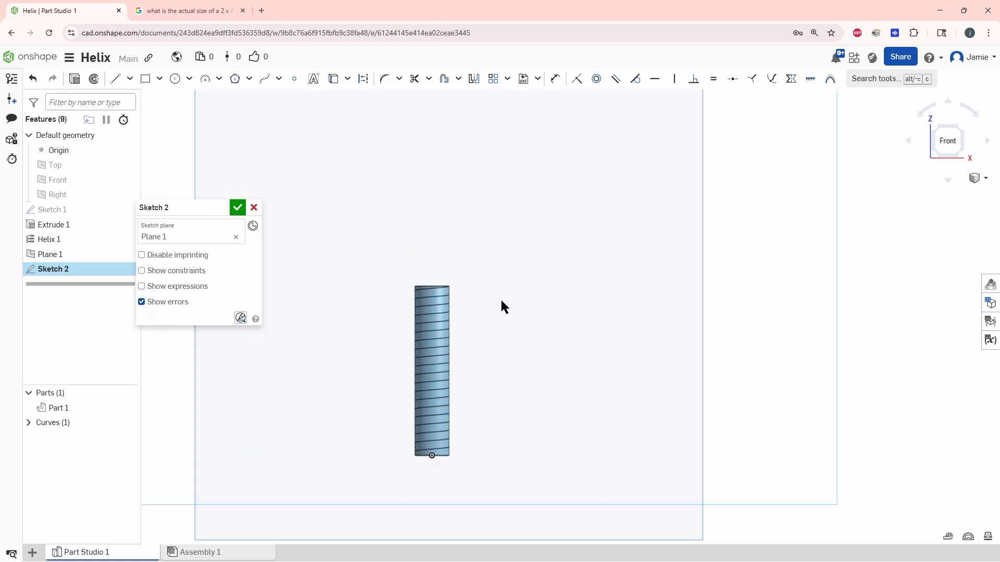
scroll(436, 259, "up", 2)
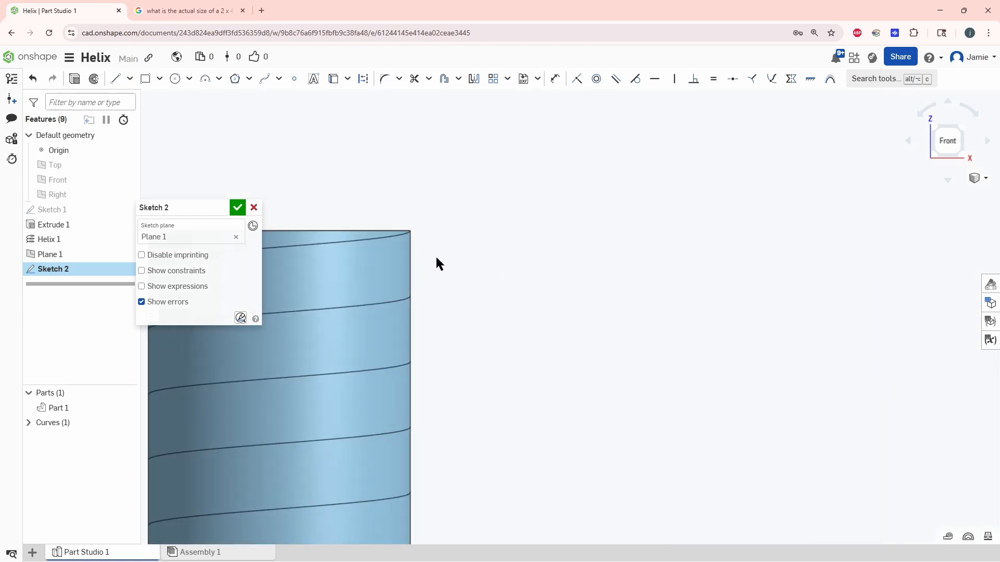
mouse_move(450, 260)
middle_mouse_down()
mouse_move(536, 289)
mouse_move(521, 273)
mouse_move(533, 268)
mouse_move(594, 314)
mouse_move(577, 298)
middle_mouse_up()
scroll(576, 293, "up", 1)
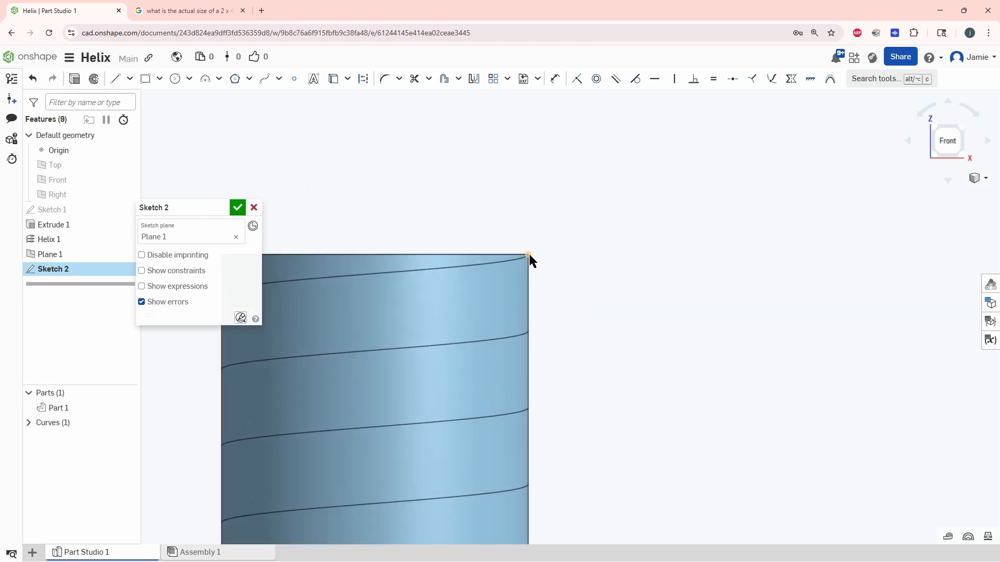
Sketch a closed triangle beside the cylinder's upper edge, with a vertical side about 1.4 mm long and its tip about 1.6 mm outward.
left_click(116, 78)
scroll(510, 270, "up", 3)
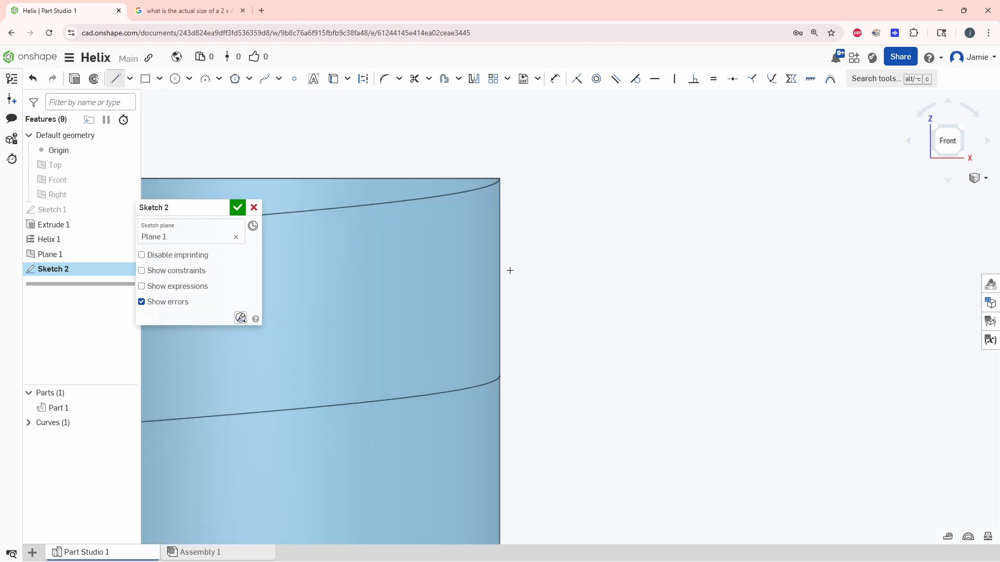
left_click(517, 129)
left_click(517, 239)
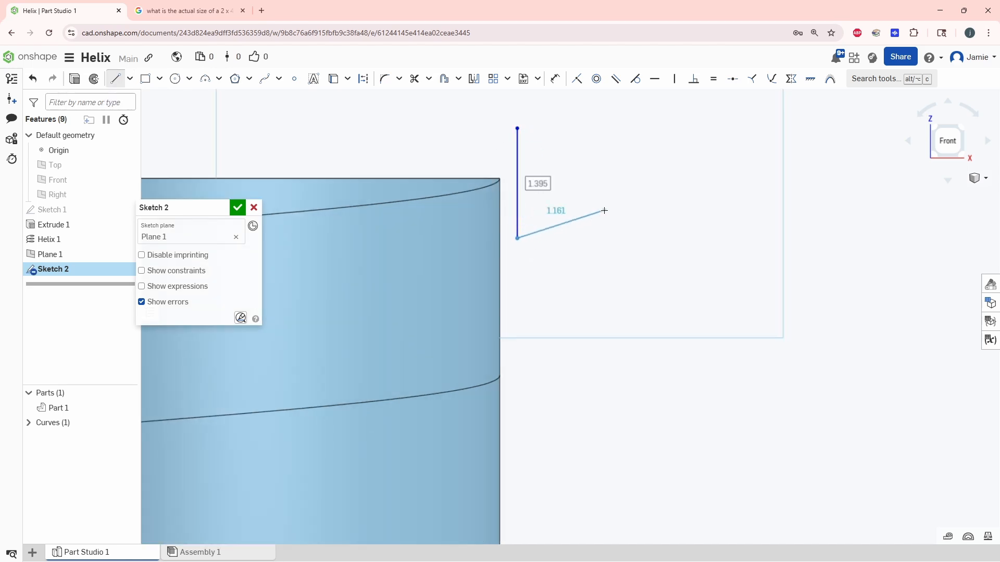
left_click(641, 175)
left_click(517, 128)
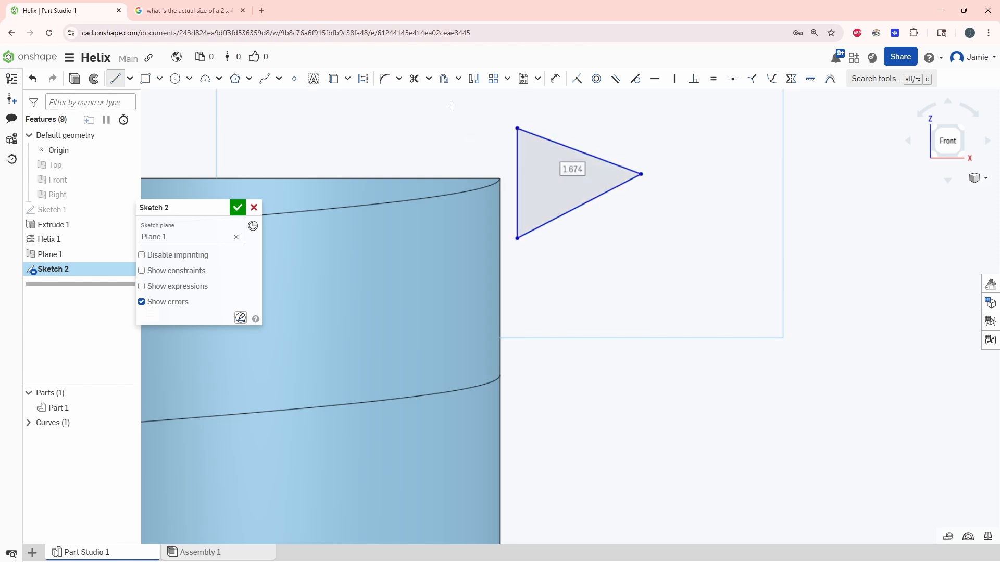
Dimension the horizontal distance from the triangle's vertical side to its outer tip as 0.2 mm.
left_click(555, 79)
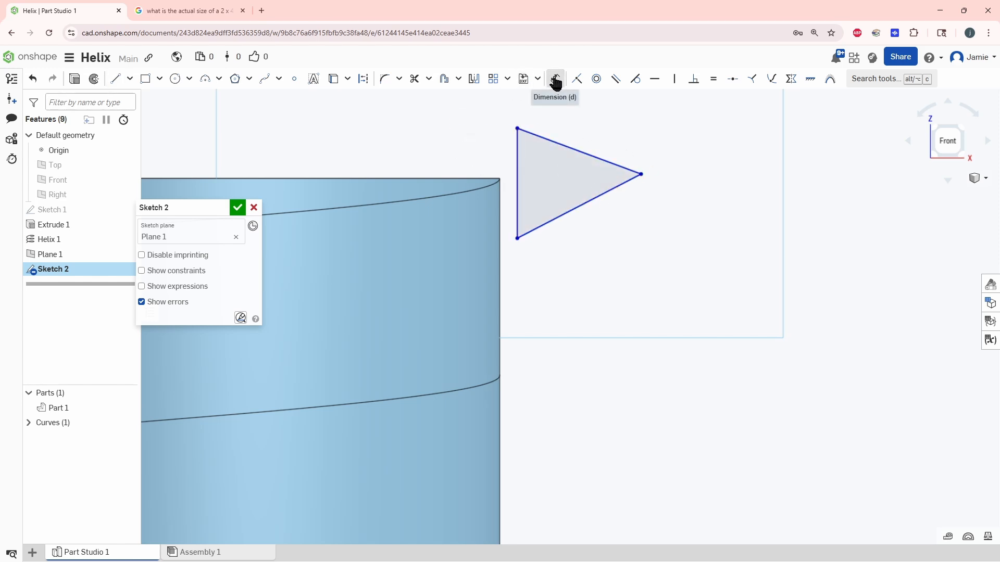
left_click(517, 177)
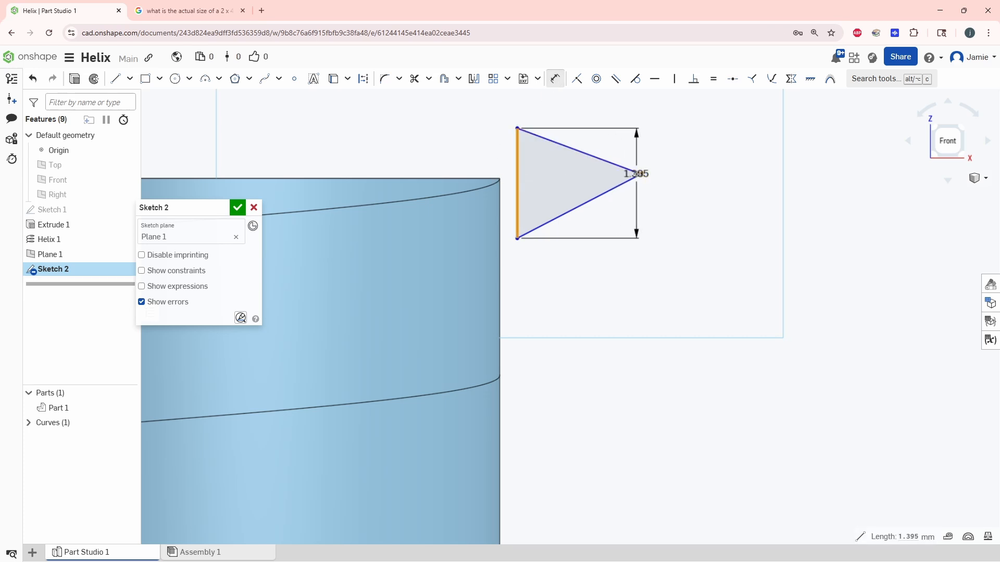
left_click(640, 174)
middle_click_drag(583, 121, 582, 153)
left_click(578, 120)
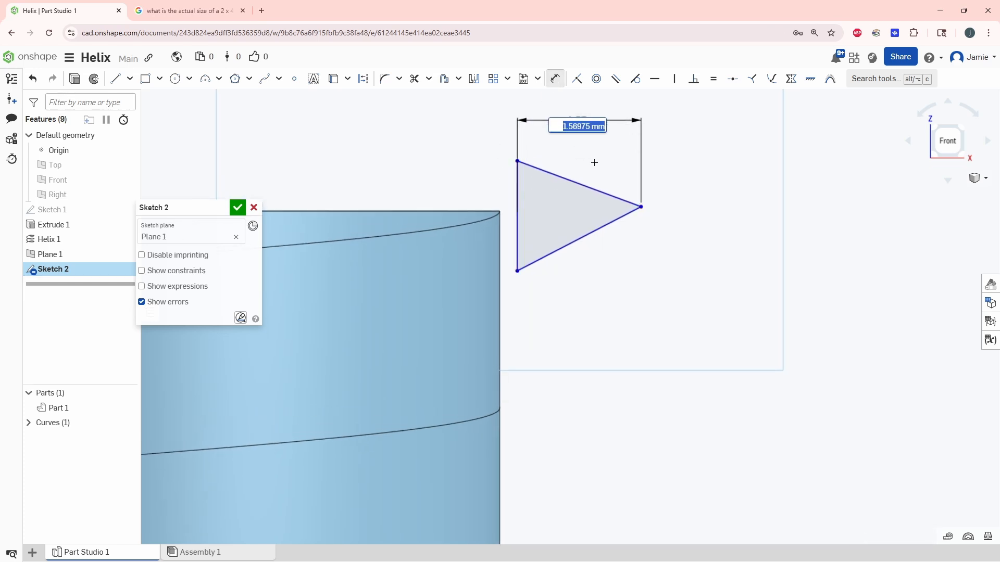
type("0.2")
key("Return")
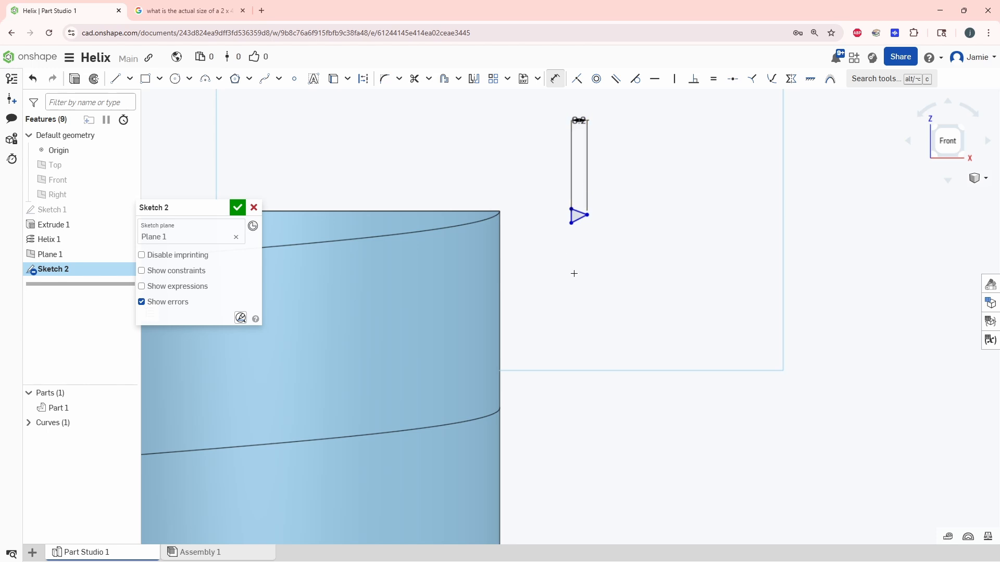
Set the horizontal dimension between the triangle's vertical side and its outer tip to 0.5 mm.
double_click(579, 122)
type("0.5")
key("Return")
scroll(573, 245, "up", 4)
middle_click_drag(592, 245, 565, 358)
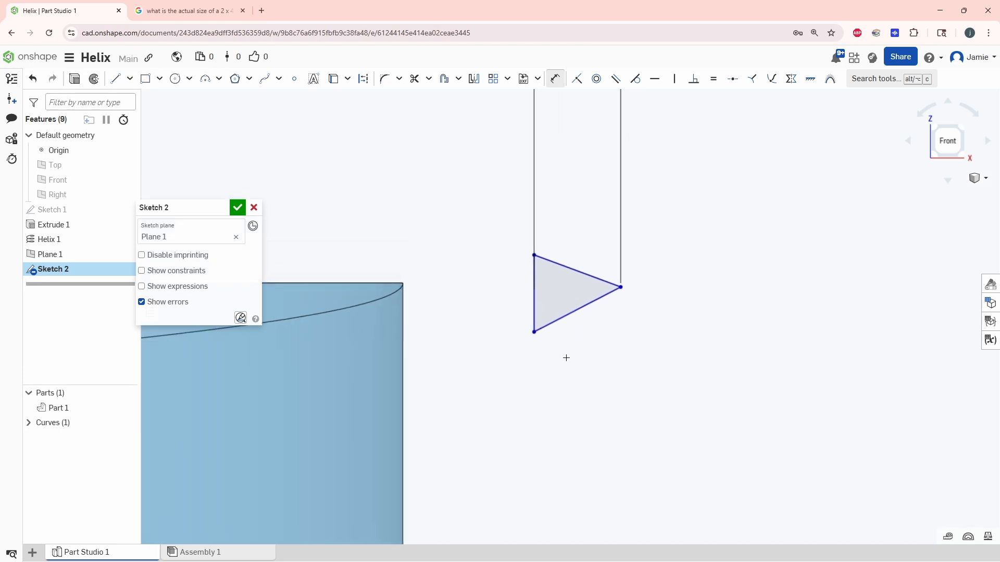
scroll(562, 356, "down", 2)
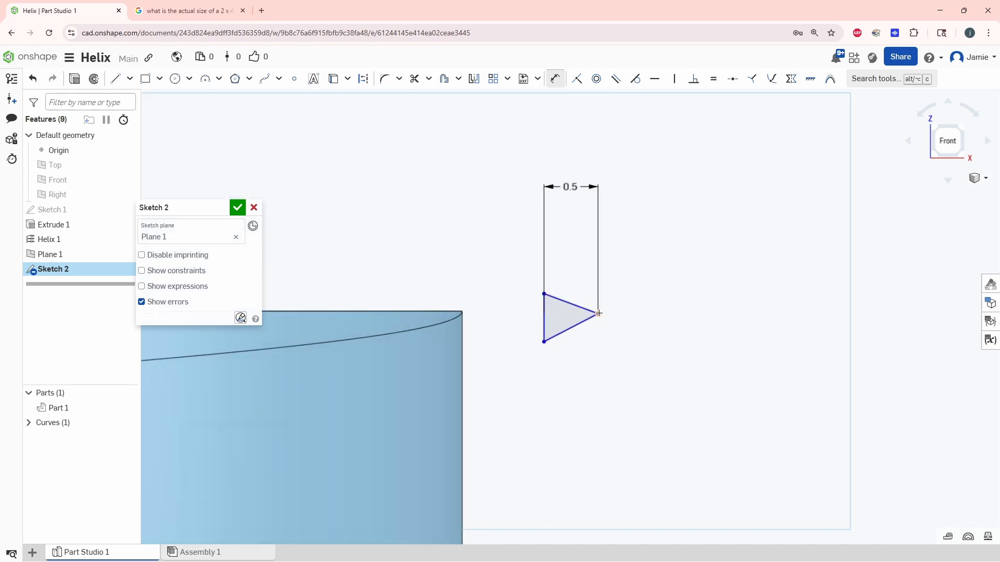
Dimension the vertical distance from the triangle's upper corner to its outer tip as 0.25 mm.
left_click(571, 304)
left_click(517, 304)
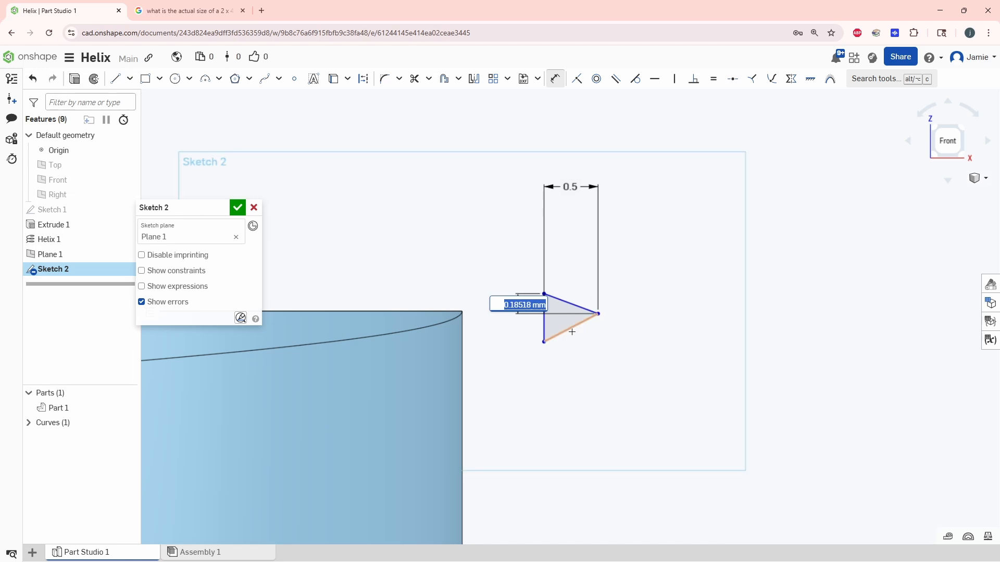
type("0.25")
key("Return")
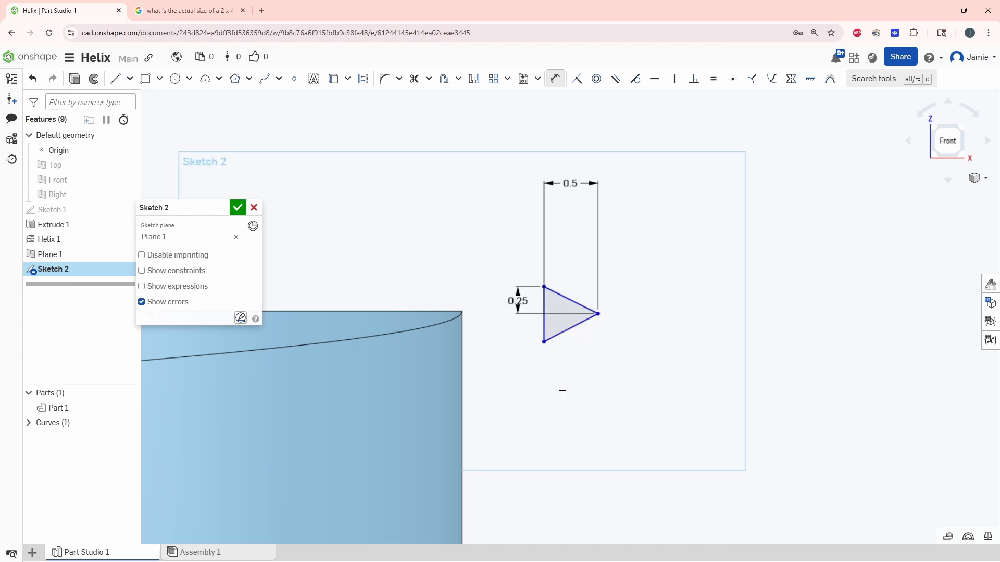
Dimension the length of the triangle's vertical side as 0.5 mm.
scroll(562, 391, "up", 3)
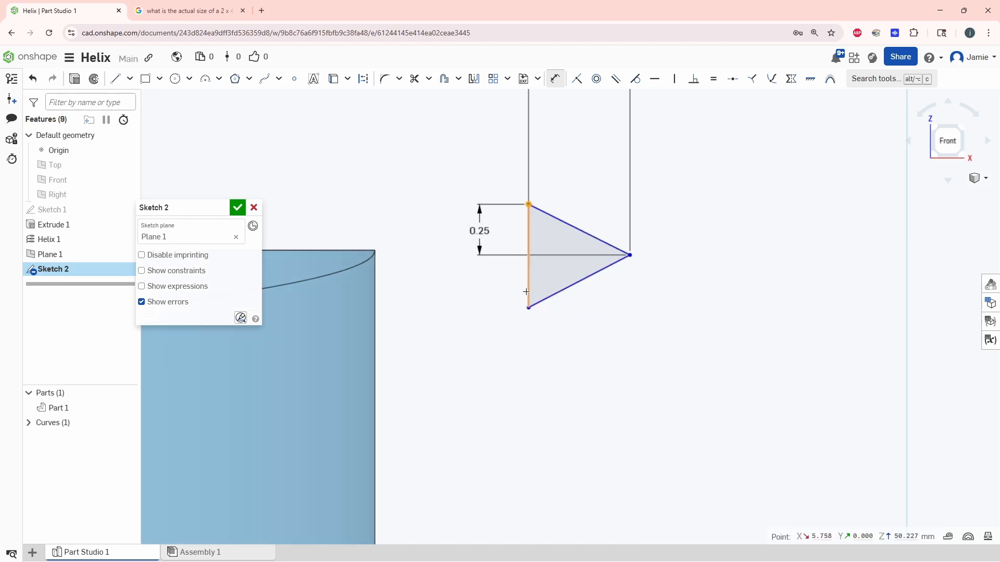
left_click(529, 219)
left_click(441, 277)
type("0.5")
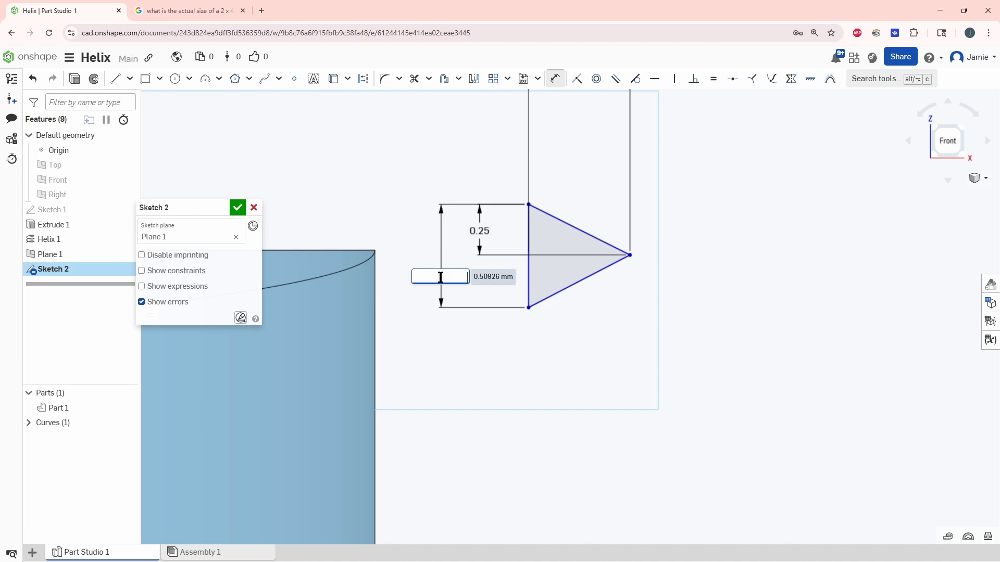
key("Return")
scroll(469, 311, "down", 3)
middle_click_drag(470, 310, 558, 335)
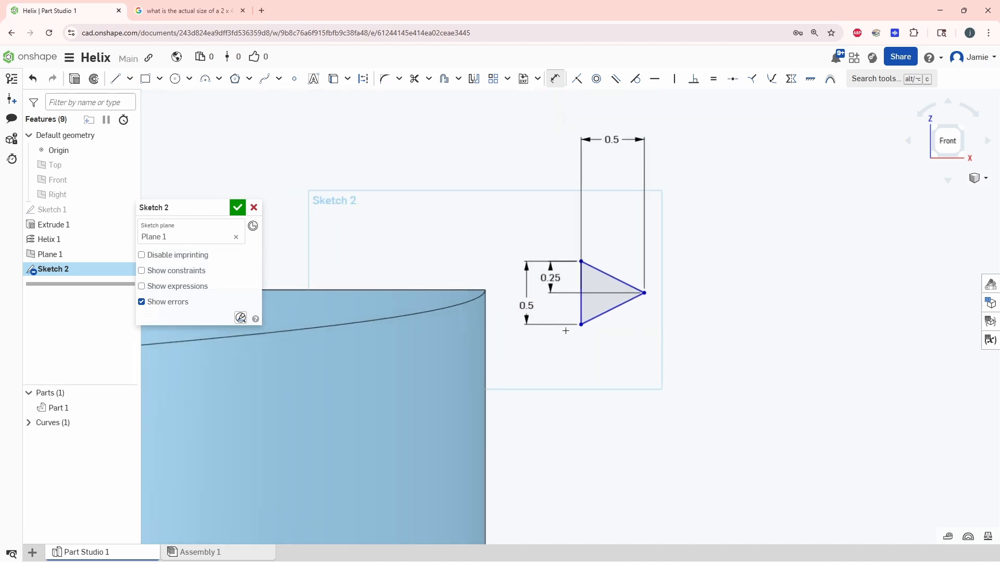
Place a sketch point on the triangle's vertical side, level with the outer tip.
scroll(559, 311, "up", 3)
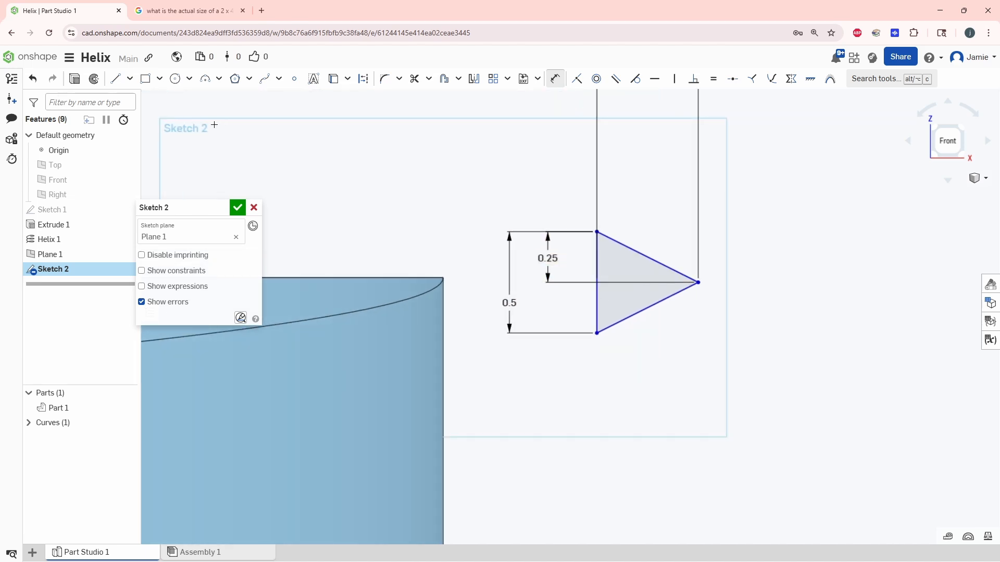
left_click(295, 79)
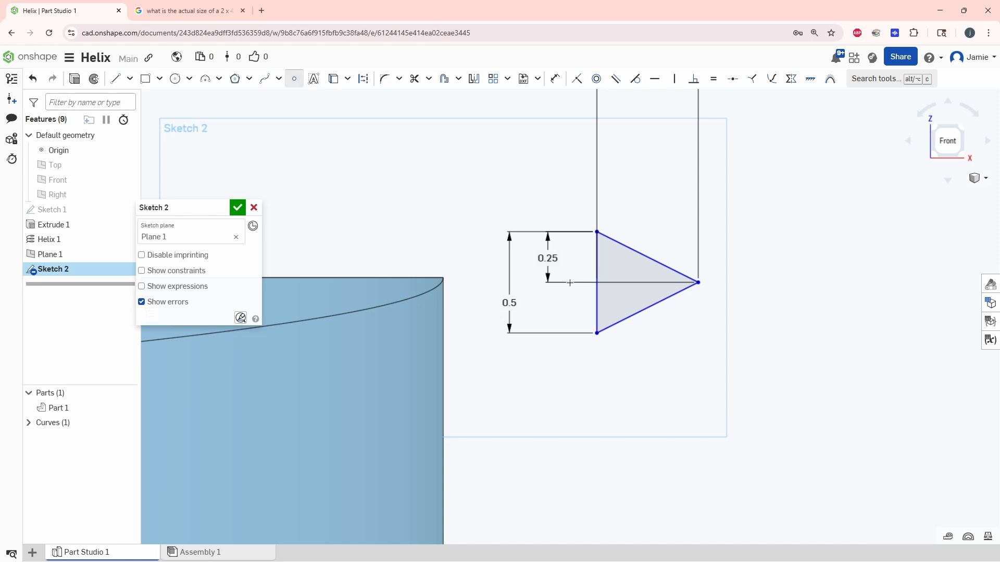
scroll(595, 274, "up", 2)
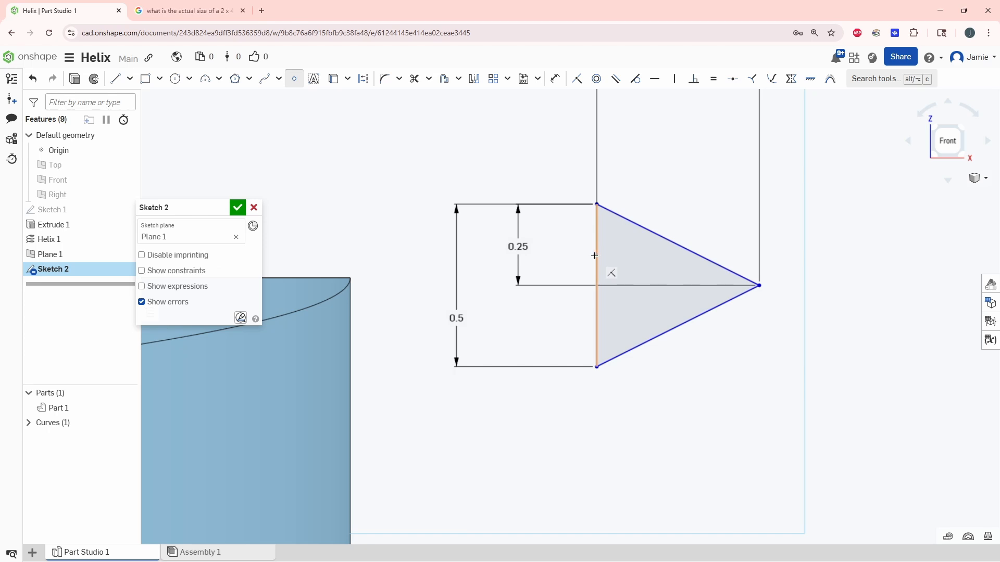
left_click(595, 285)
middle_click_drag(531, 332, 579, 321)
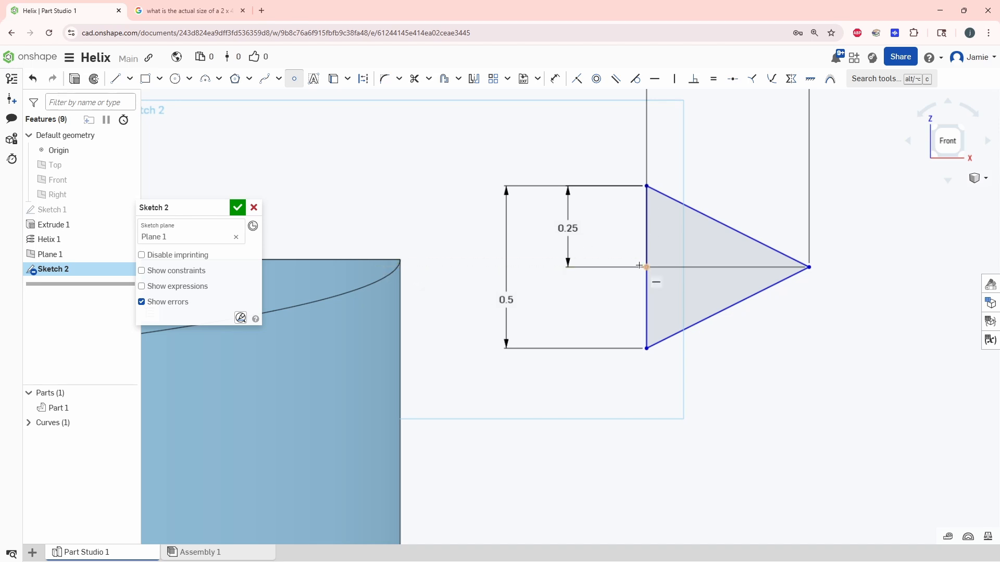
Make the sketch point on the triangle's vertical side coincident with the helix's upper end and finish the sketch.
scroll(580, 287, "down", 3)
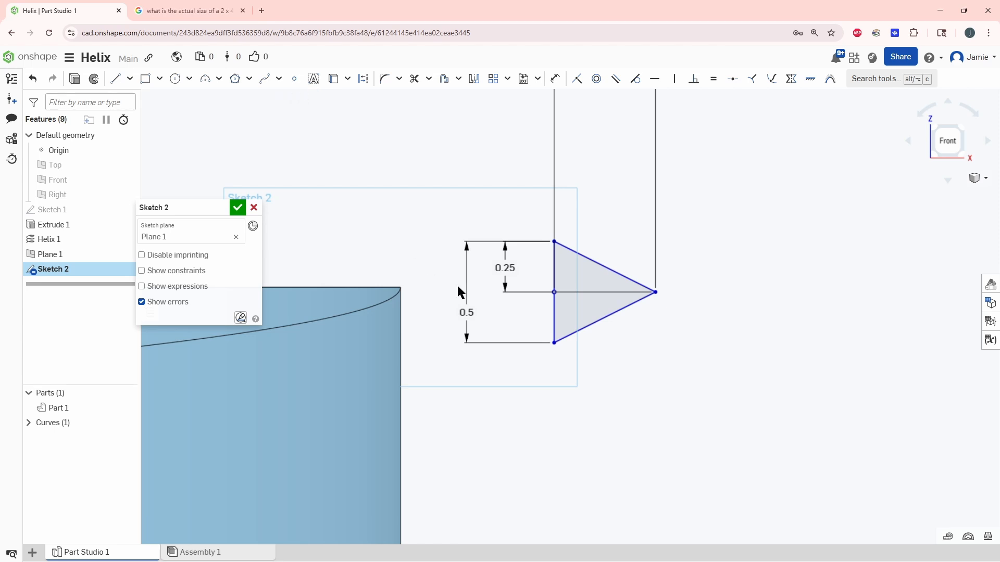
left_click(400, 288)
left_click(577, 79)
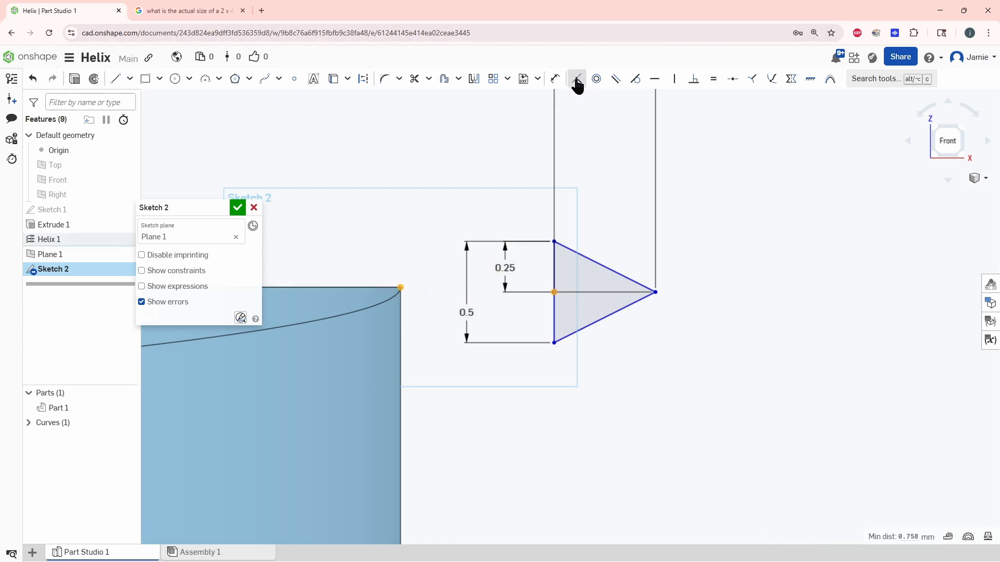
scroll(487, 268, "down", 3)
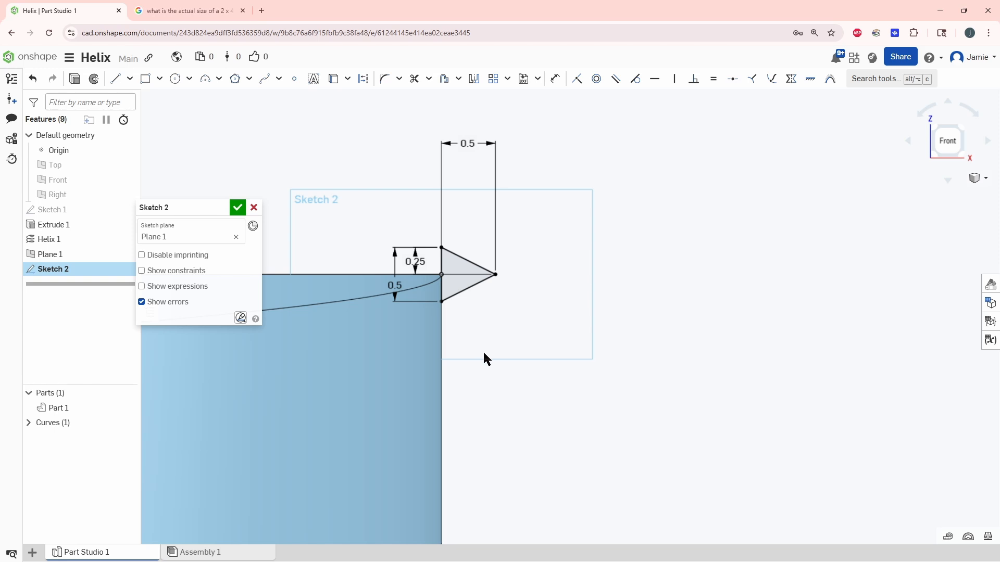
middle_click_drag(483, 351, 555, 336)
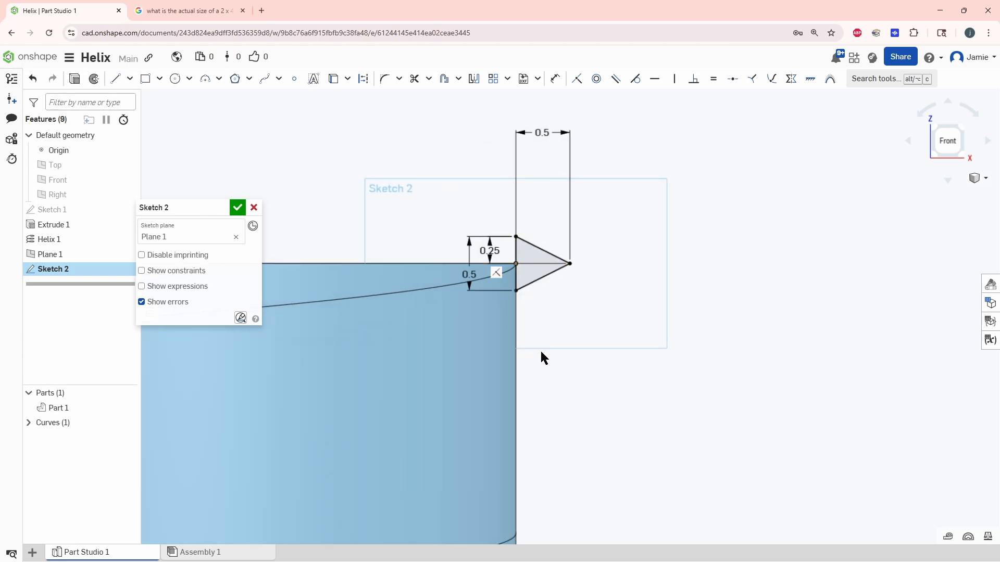
scroll(539, 365, "down", 3)
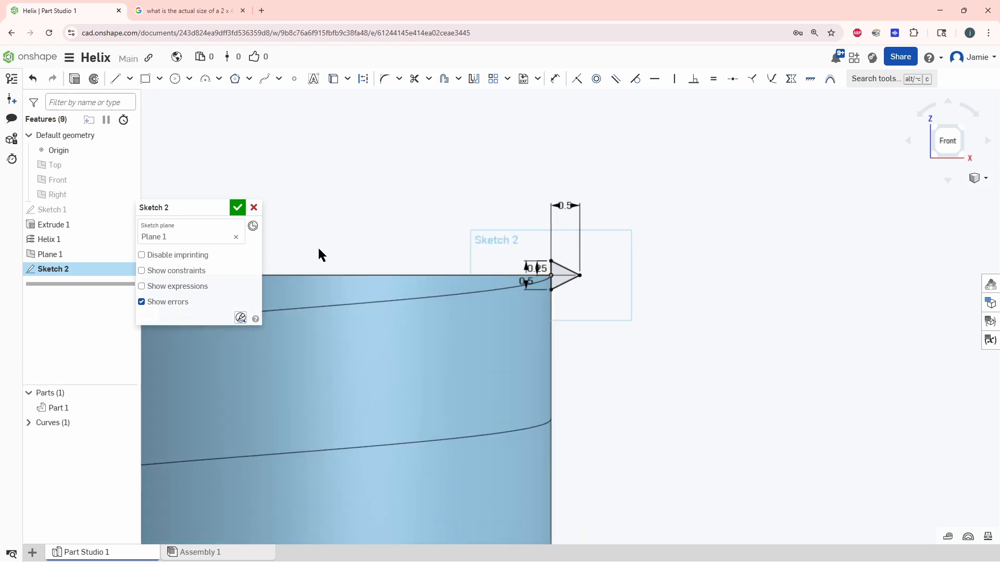
left_click(239, 208)
Sweep the triangular profile along the helix curve as a solid added to the cylinder.
scroll(310, 305, "down", 3)
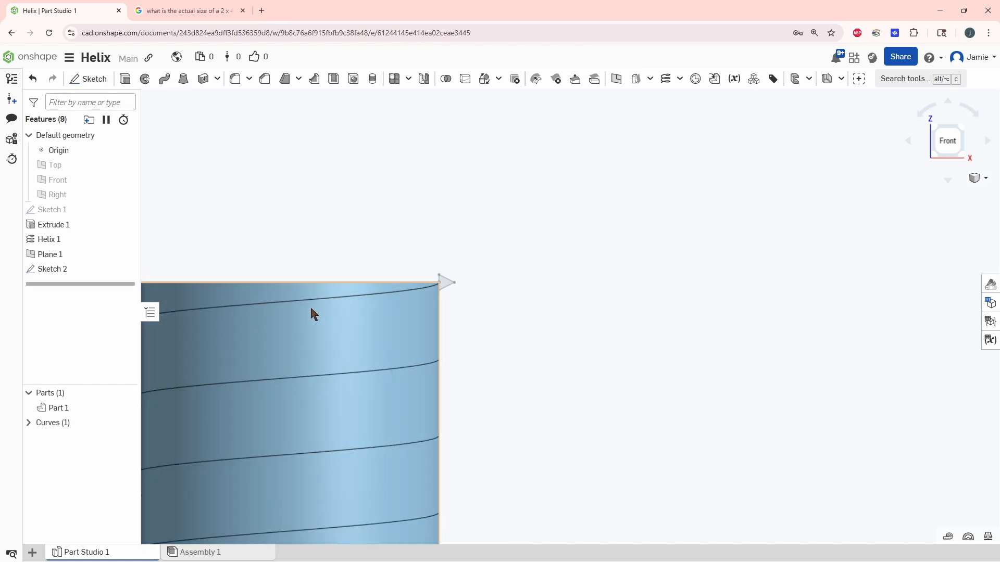
middle_click_drag(380, 350, 547, 288)
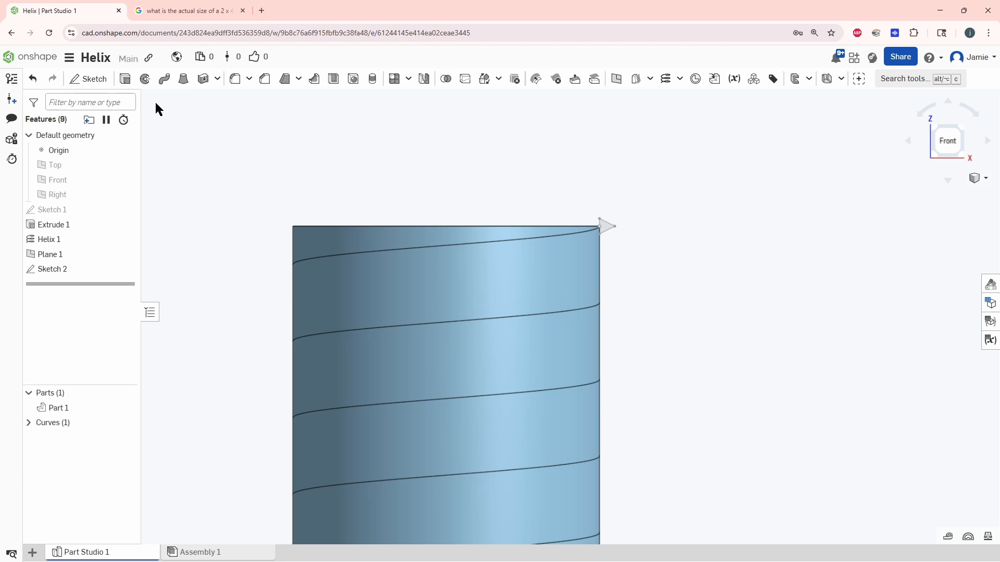
left_click(165, 79)
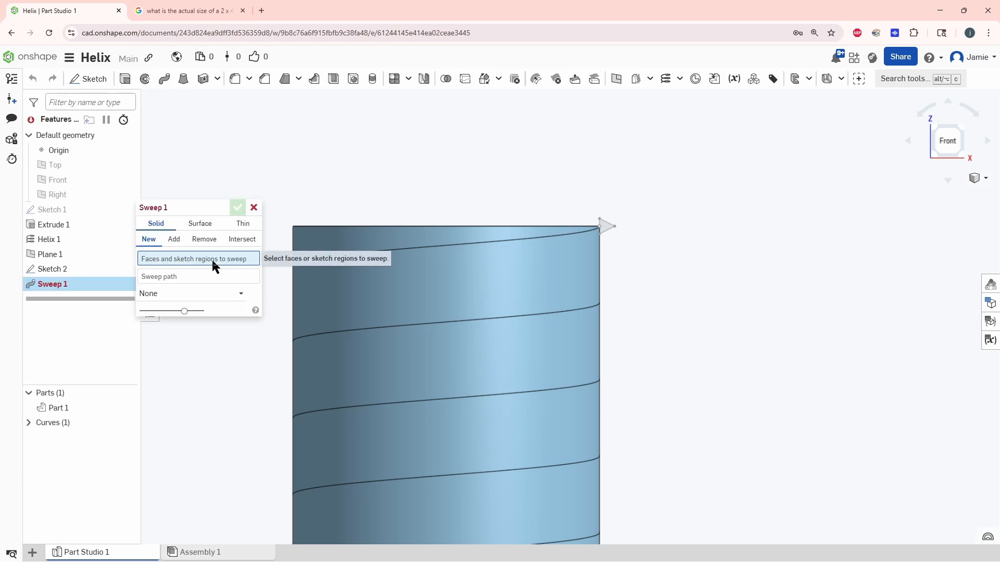
left_click(608, 227)
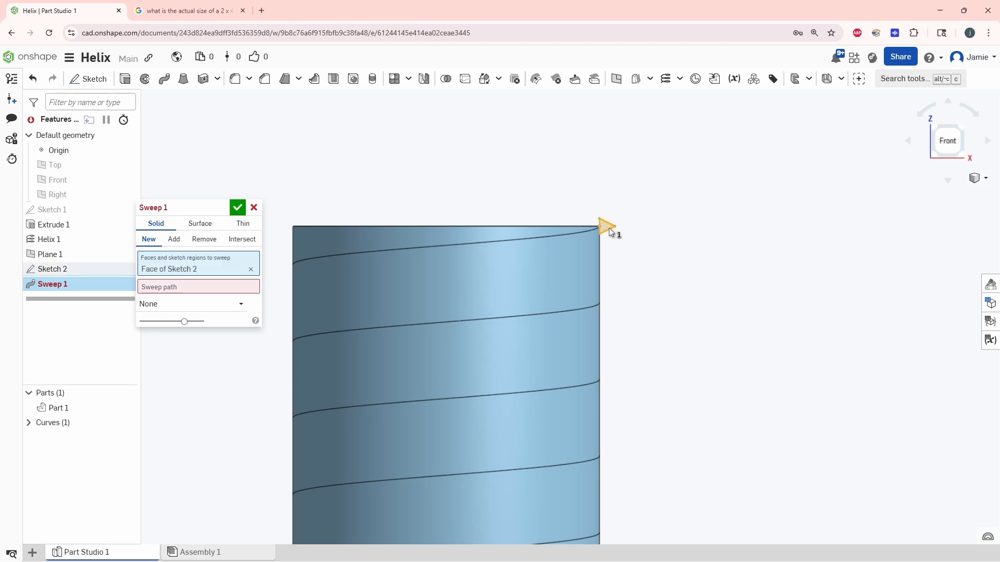
left_click(168, 290)
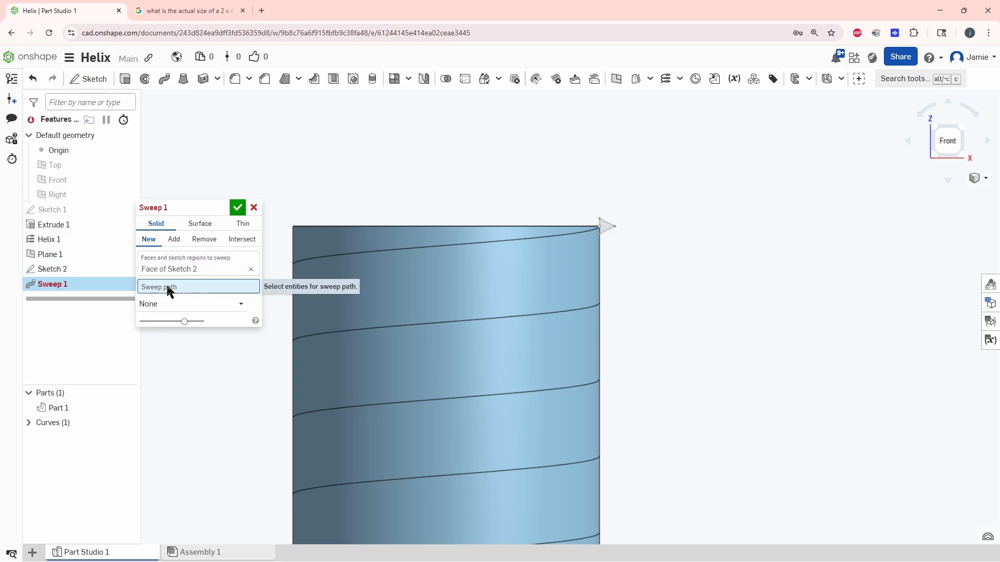
left_click(448, 247)
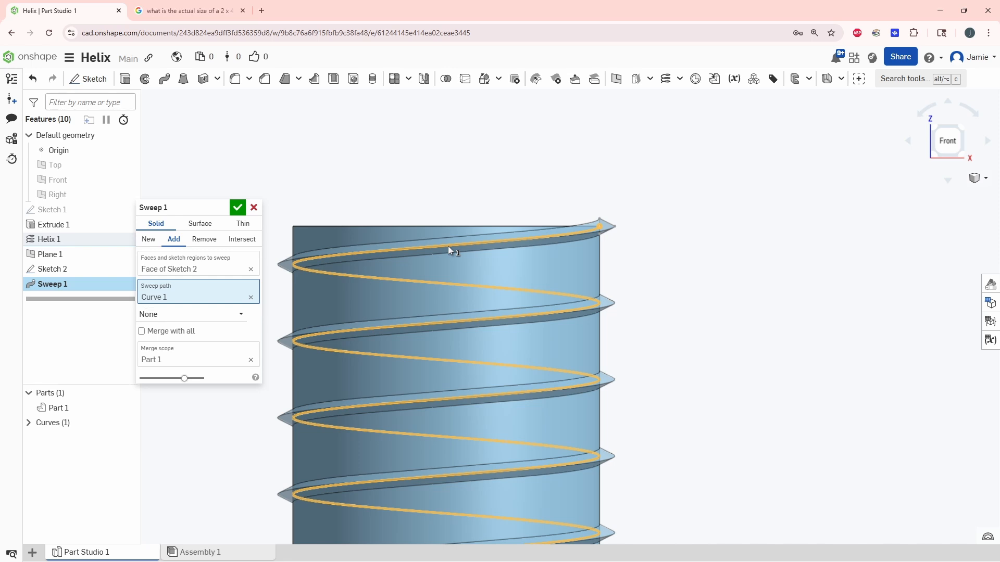
scroll(438, 257, "down", 3)
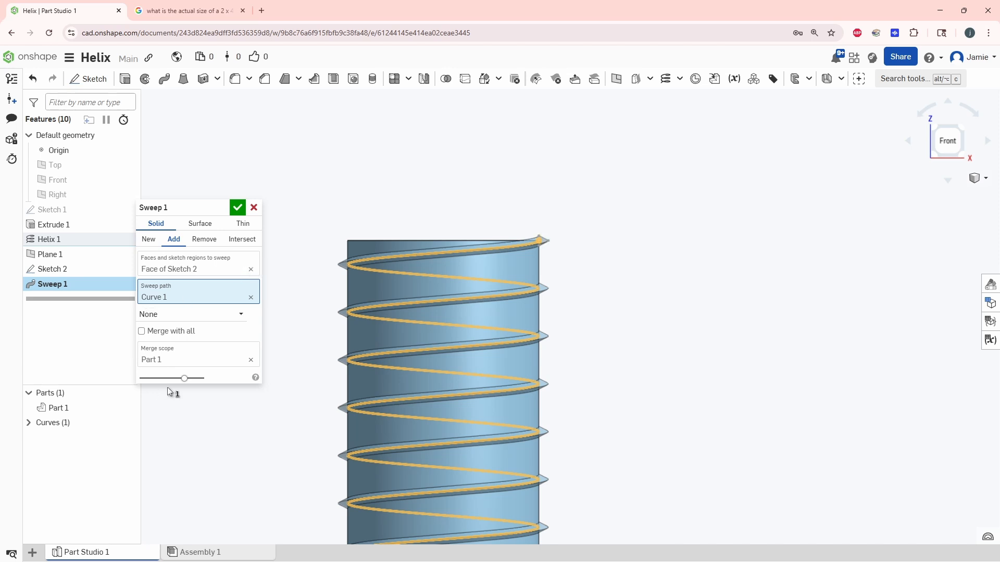
left_click(237, 208)
Edit the helix and set its target revolutions to 30.
scroll(690, 297, "down", 3)
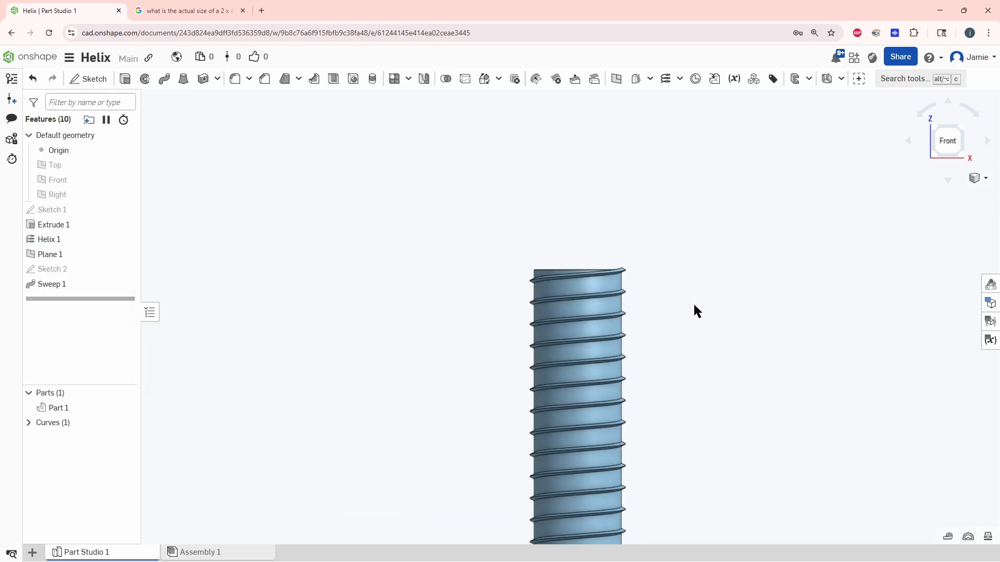
right_click_drag(694, 307, 680, 359)
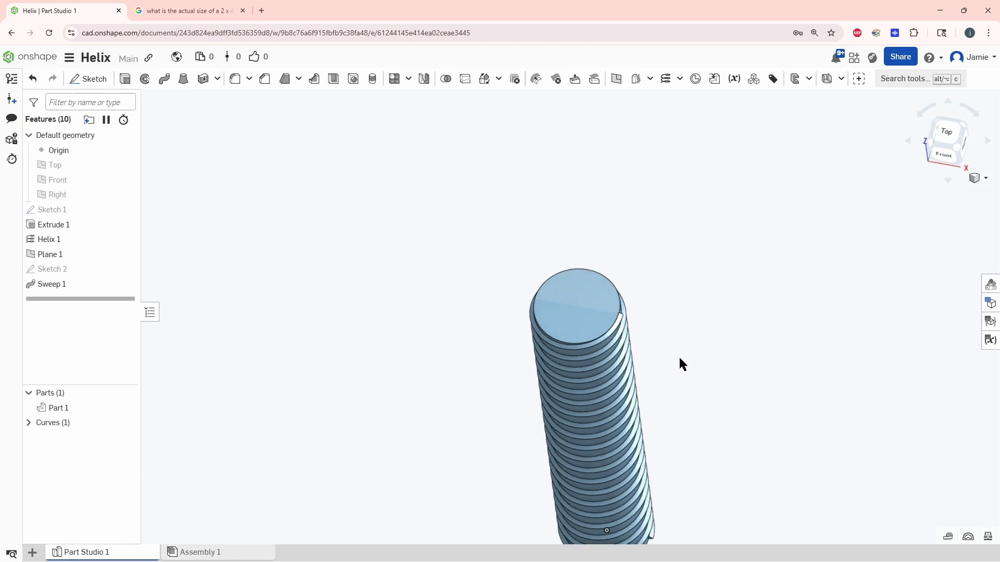
middle_click_drag(679, 355, 645, 269)
scroll(625, 209, "up", 4)
right_click_drag(611, 278, 615, 253)
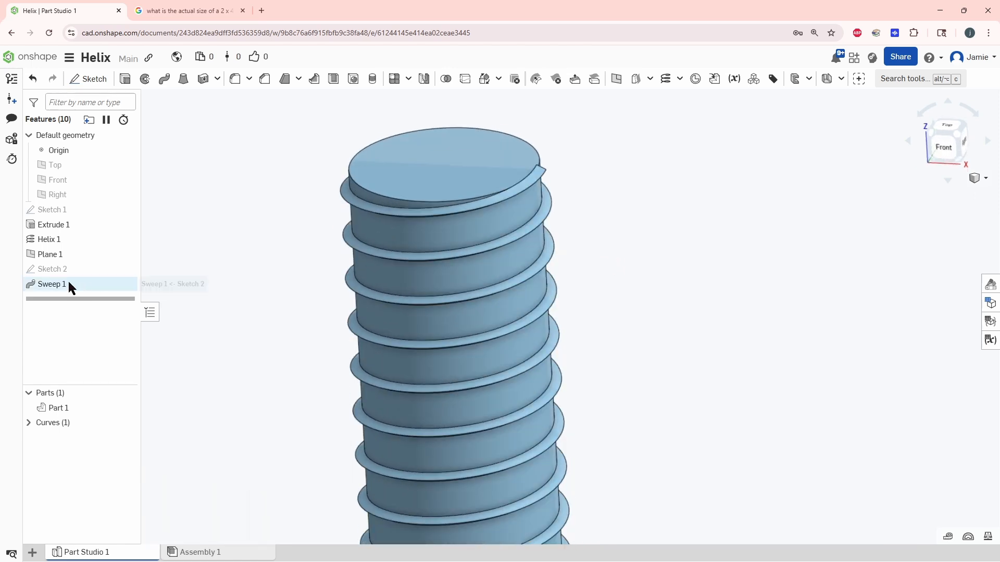
double_click(52, 240)
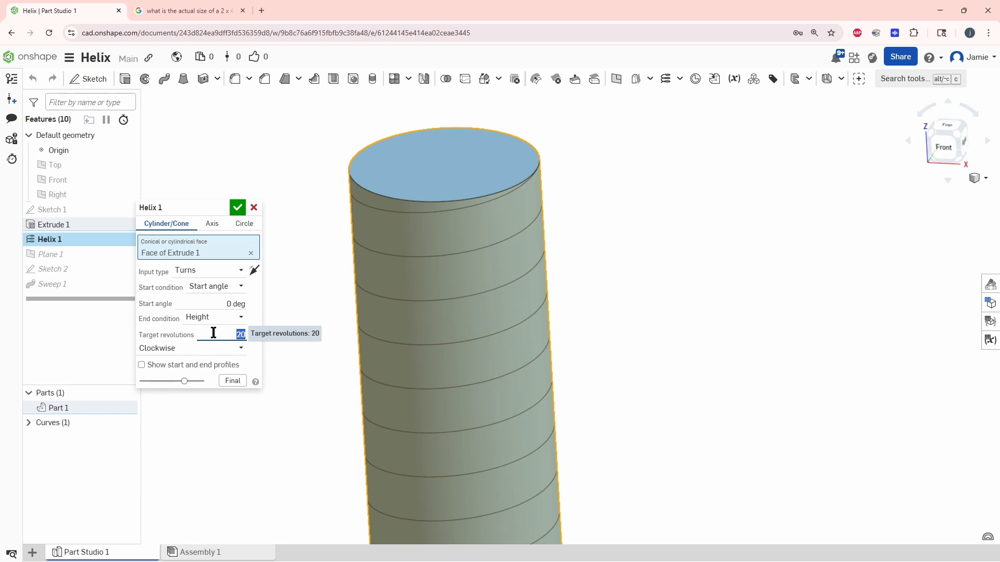
key("Return")
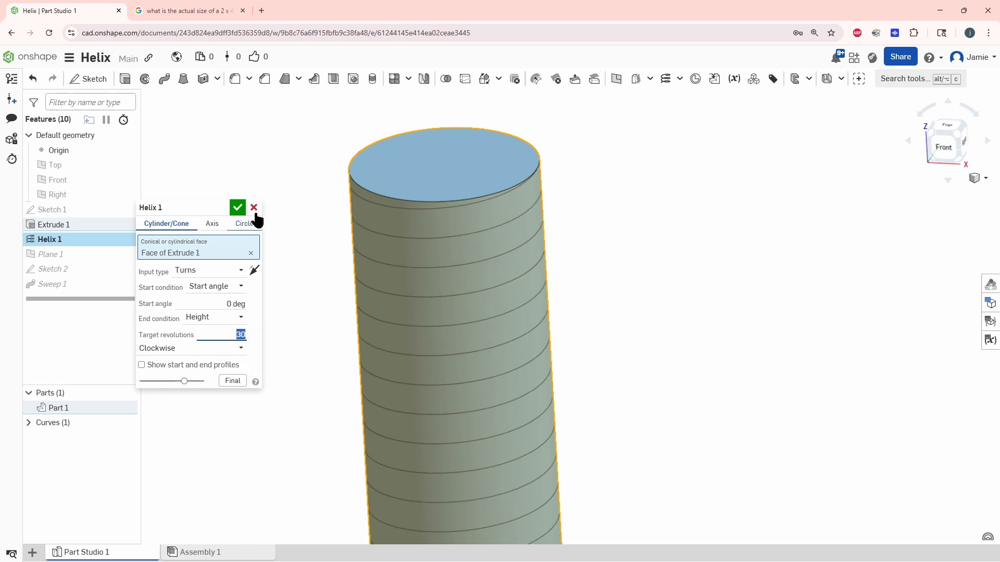
left_click(238, 207)
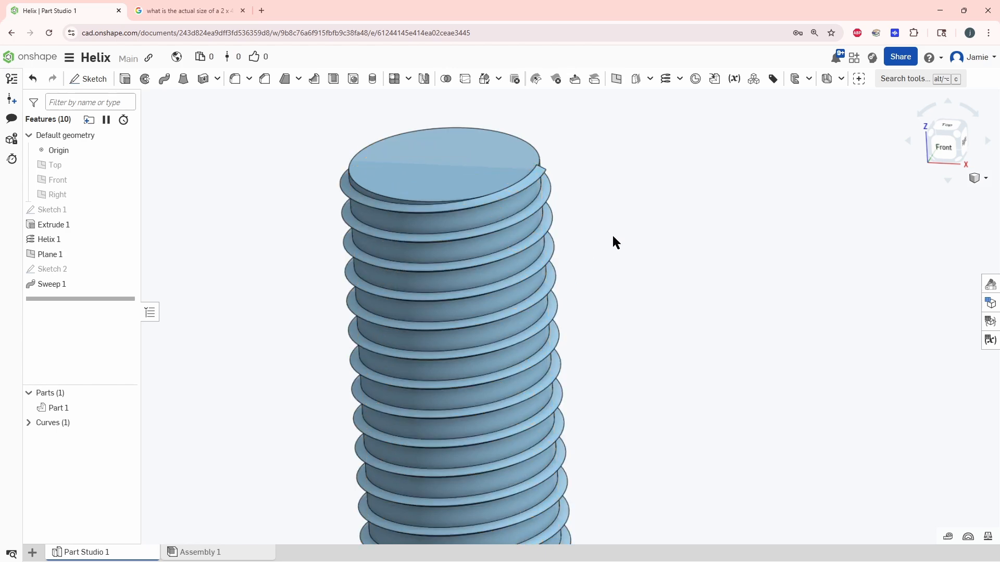
Edit the triangular thread profile sketch and set the triangle's horizontal depth to 1 mm.
scroll(671, 274, "down", 4)
middle_click_drag(677, 287, 694, 259)
scroll(690, 274, "down", 1)
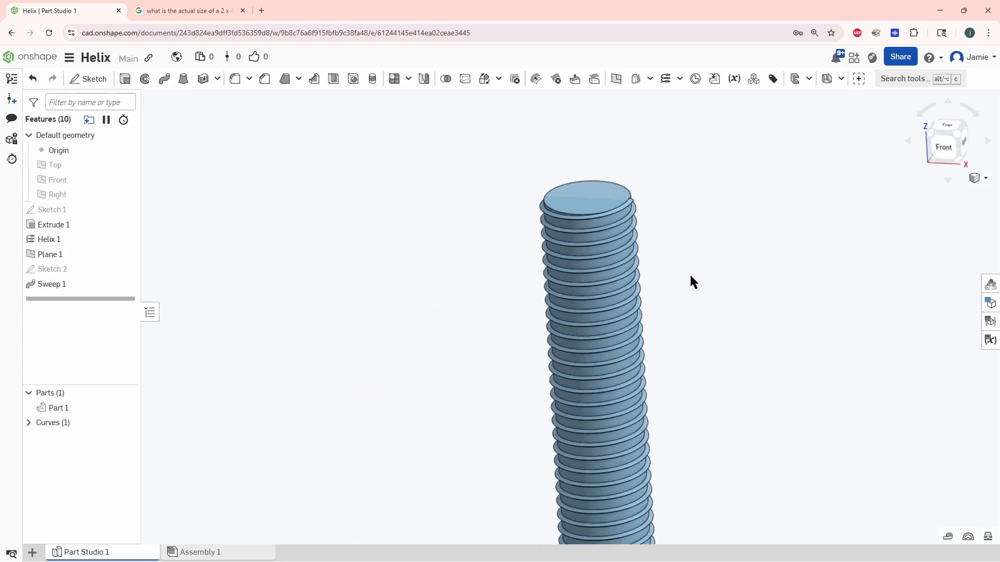
mouse_move(690, 275)
right_mouse_down()
mouse_move(698, 244)
mouse_move(683, 288)
right_mouse_up()
scroll(625, 252, "up", 4)
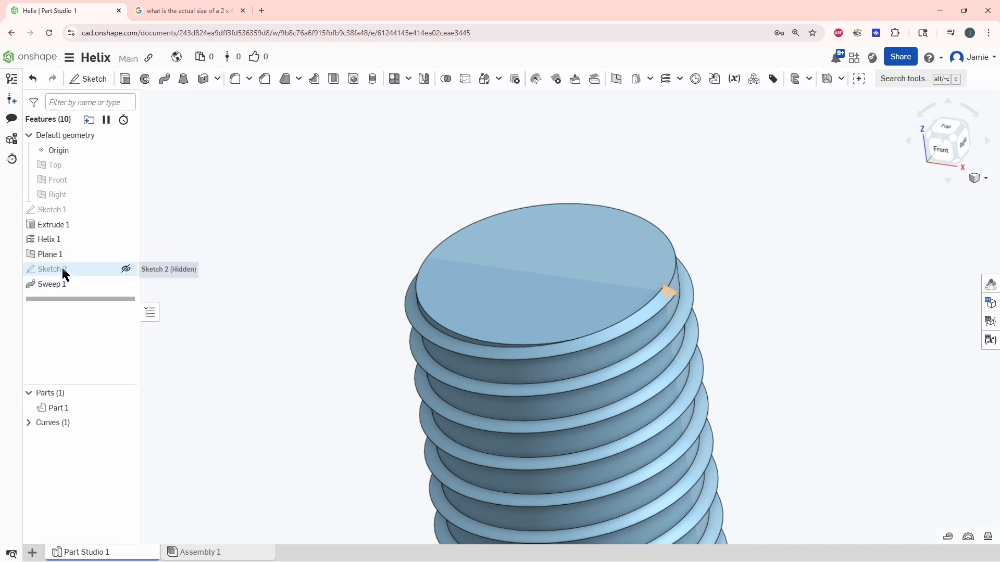
double_click(52, 269)
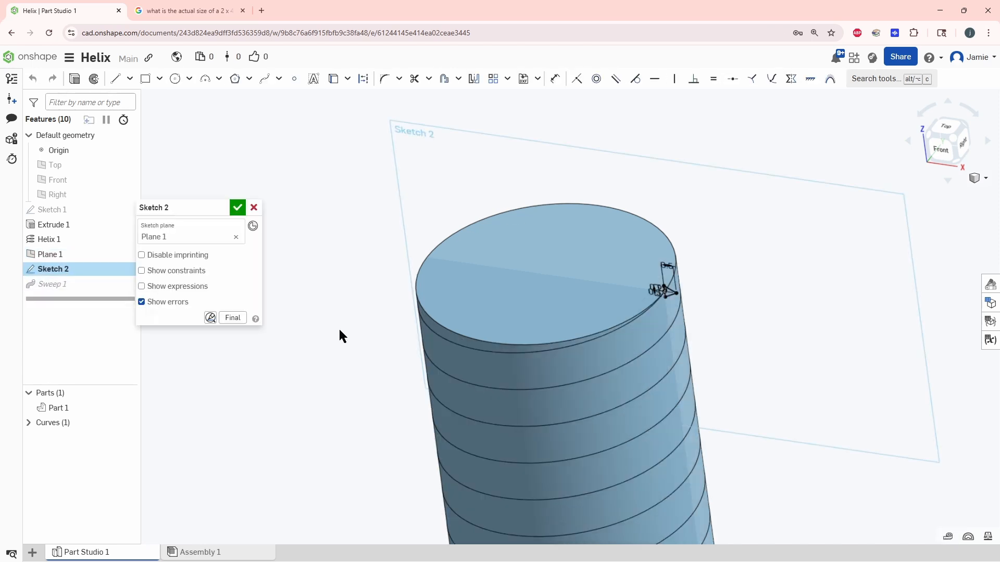
key("n")
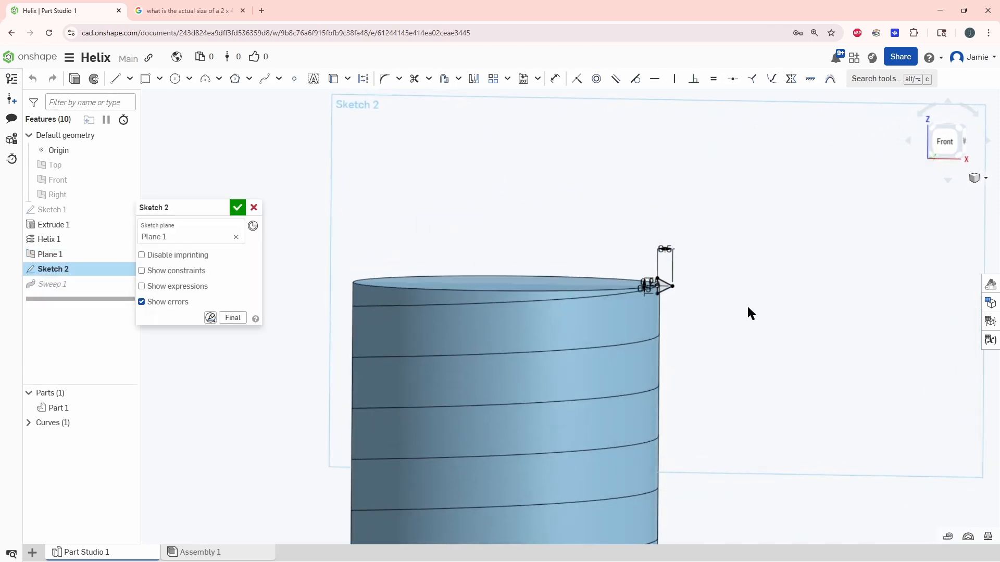
scroll(546, 241, "up", 5)
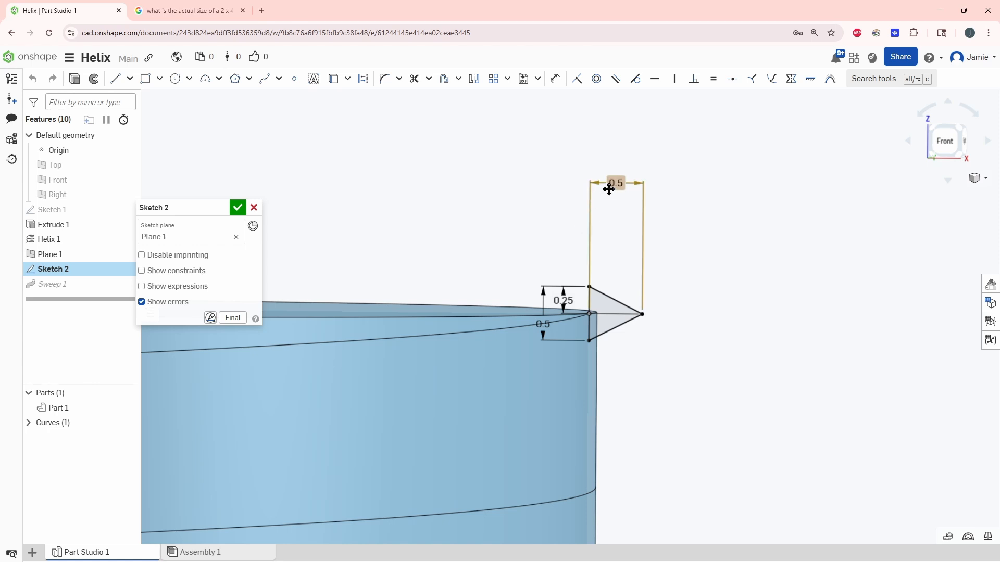
double_click(612, 182)
type("1")
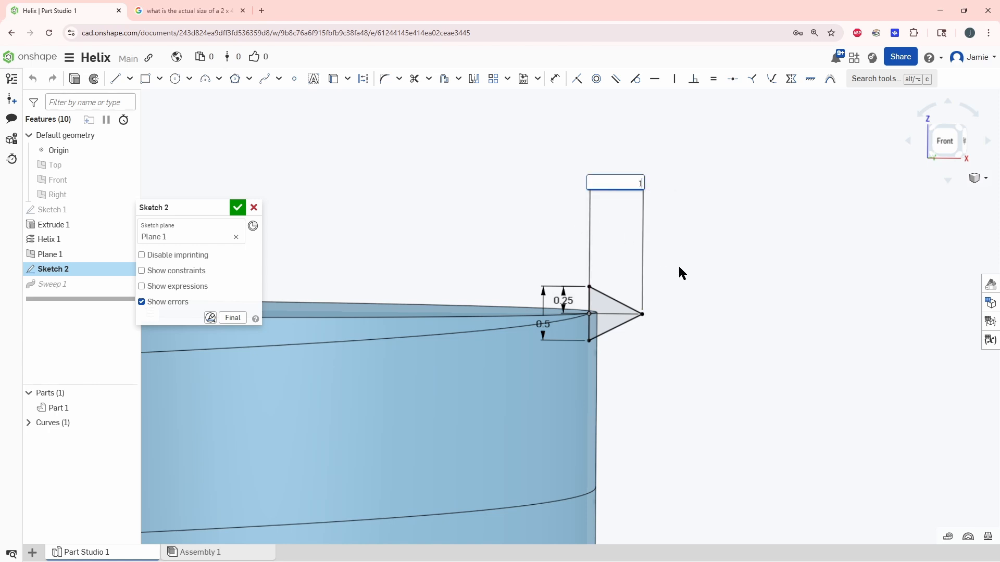
key("Return")
Set the profile's tip-to-corner height to 0.5 mm and its full vertical side to 1 mm, and finish the sketch.
scroll(587, 354, "up", 3)
scroll(587, 356, "down", 2)
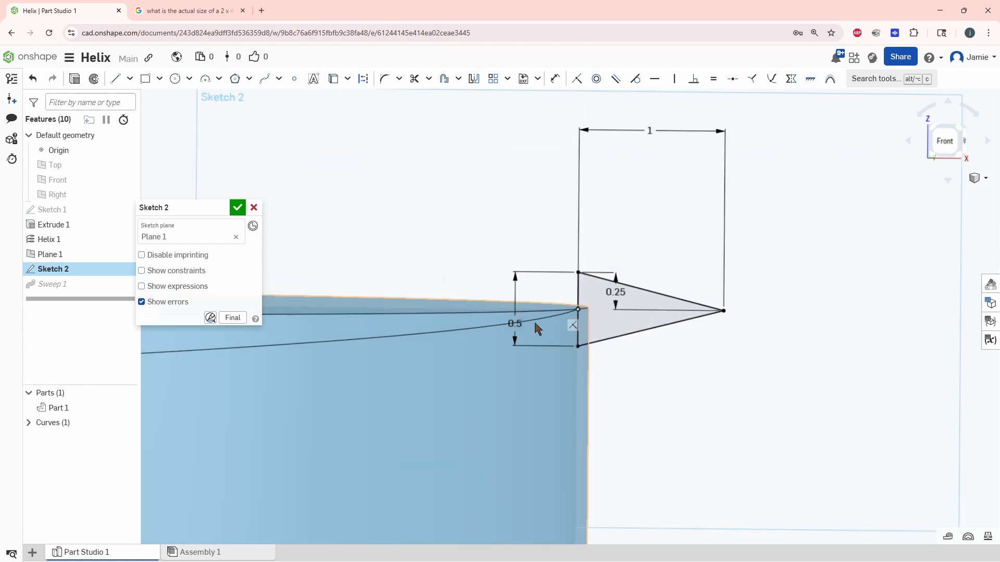
double_click(616, 290)
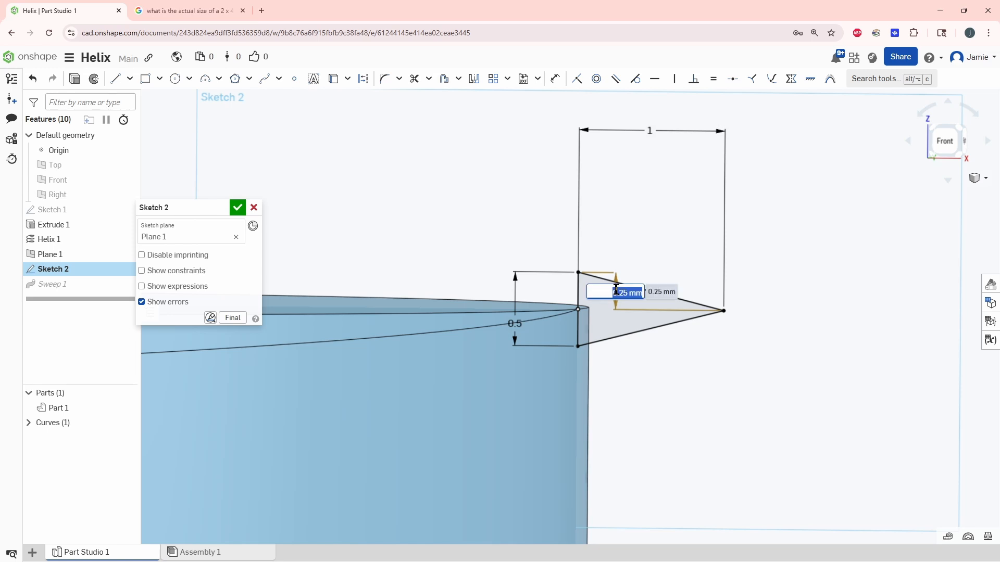
type("0.5")
key("Return")
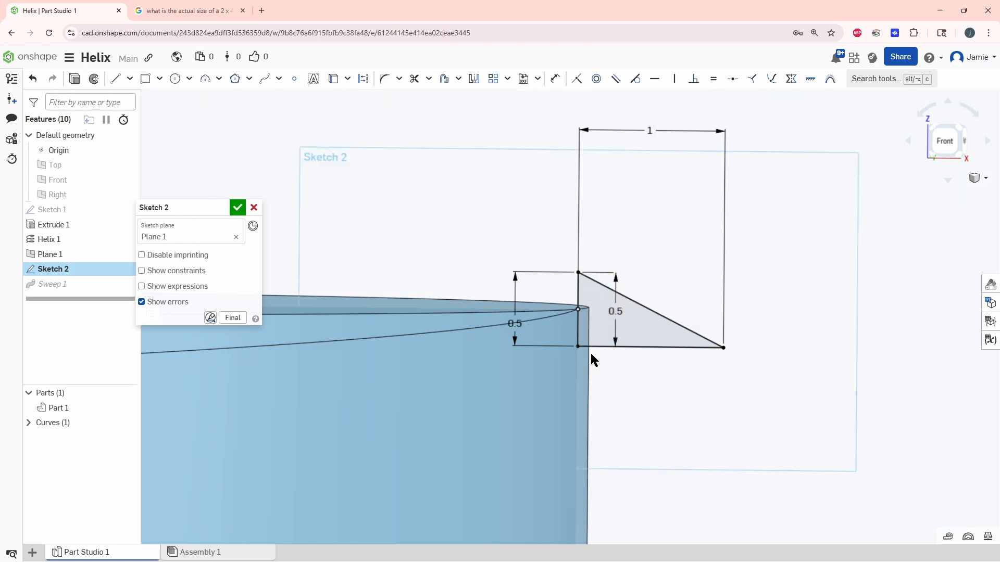
double_click(515, 323)
type("1")
key("Return")
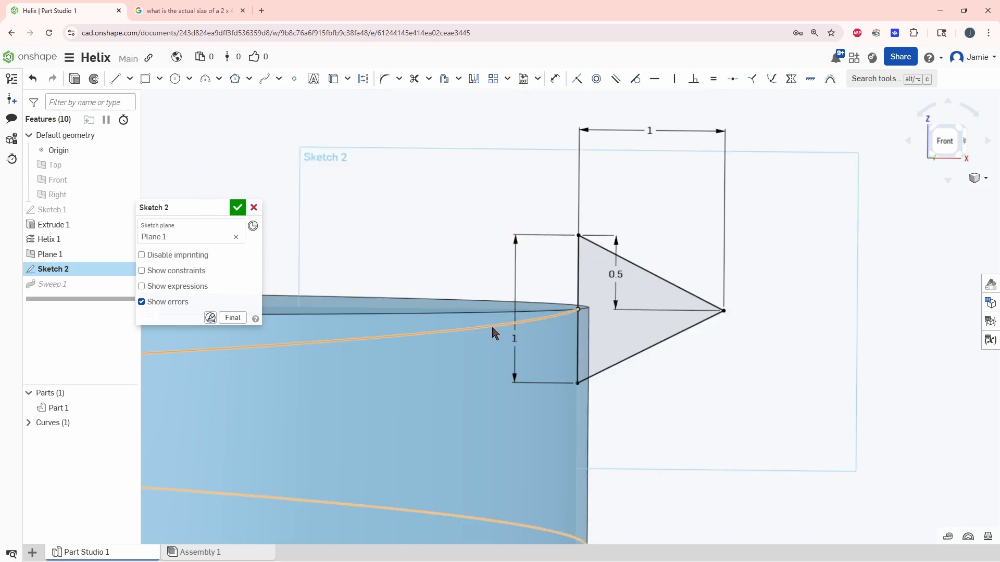
scroll(492, 324, "down", 1)
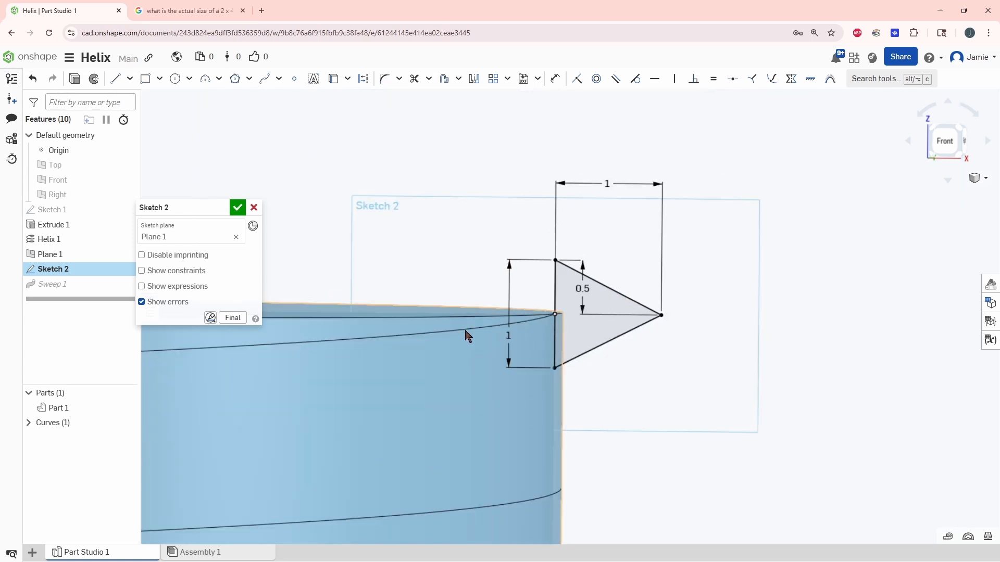
left_click(237, 209)
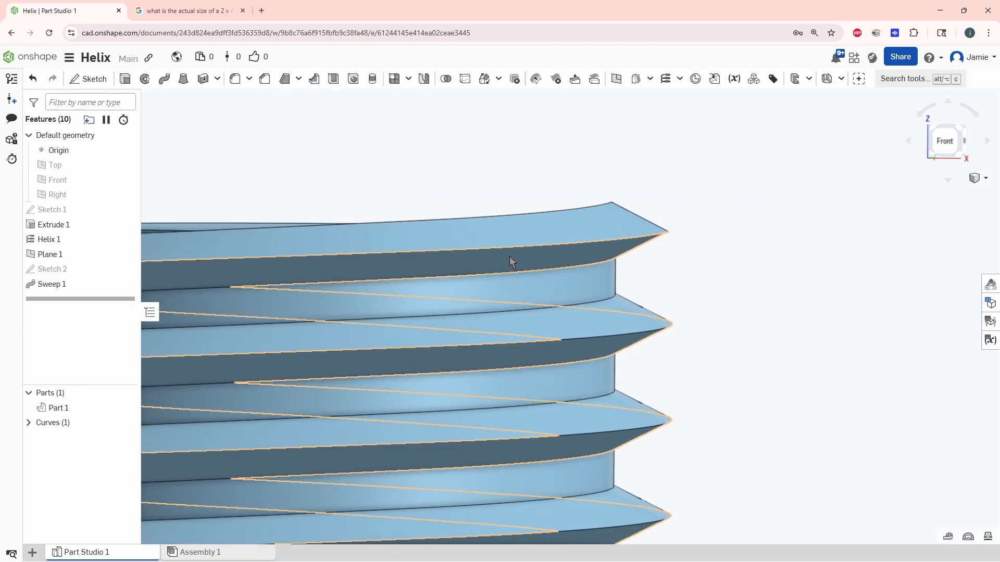
Examine the enlarged thread and how its triangular end runs out at the cylinder's top.
scroll(475, 288, "down", 5)
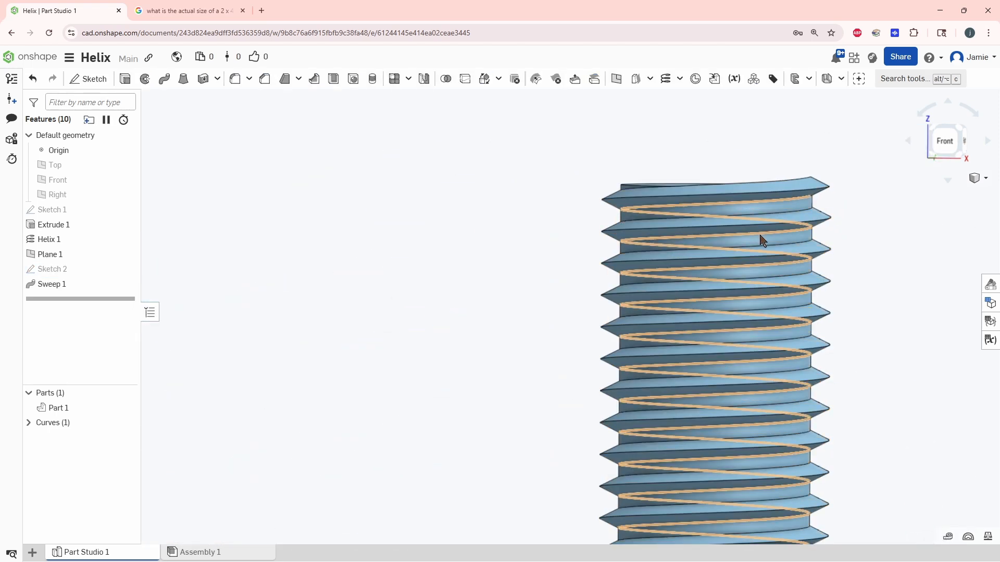
right_click_drag(761, 239, 779, 272)
middle_click_drag(779, 272, 690, 290)
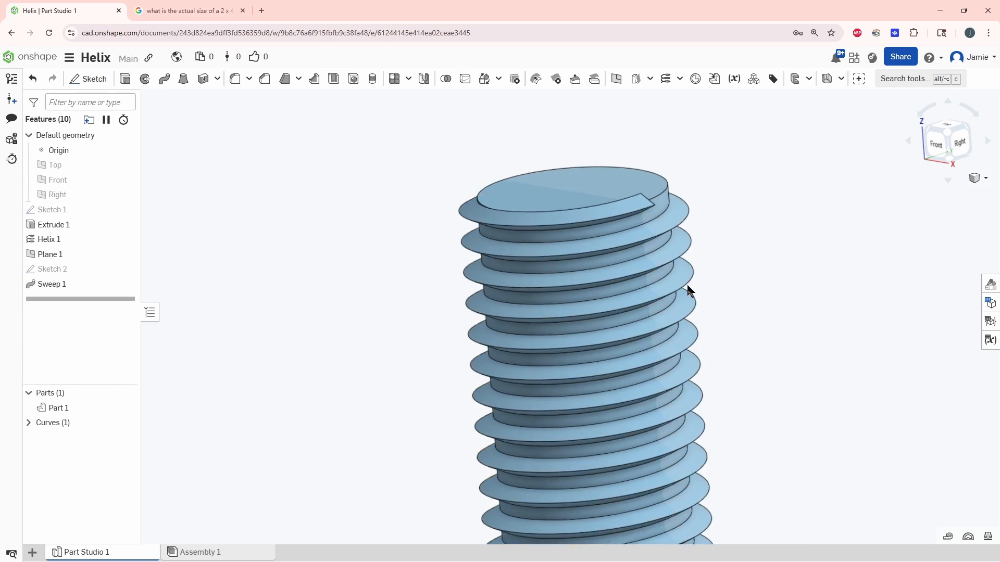
right_click_drag(681, 211, 580, 241)
scroll(435, 261, "up", 5)
scroll(436, 265, "up", 2)
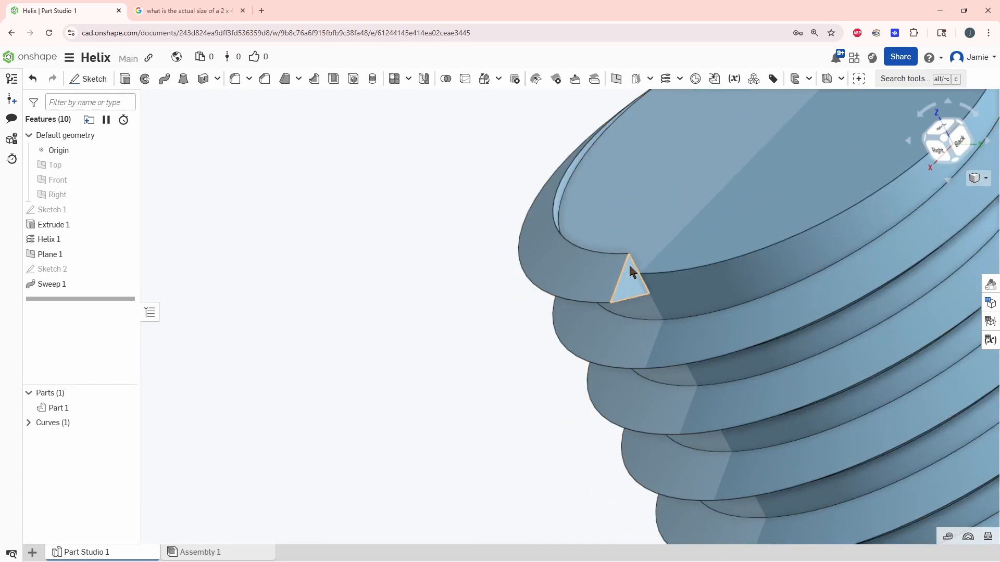
right_click_drag(724, 285, 761, 292)
scroll(585, 354, "down", 4)
middle_click_drag(761, 292, 660, 349)
scroll(608, 352, "down", 2)
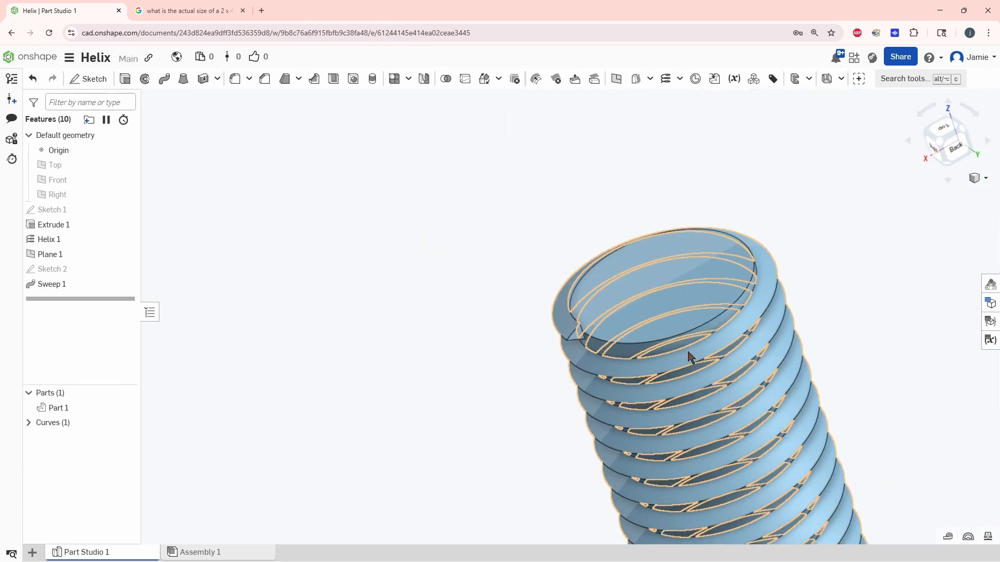
right_click_drag(687, 371, 720, 367)
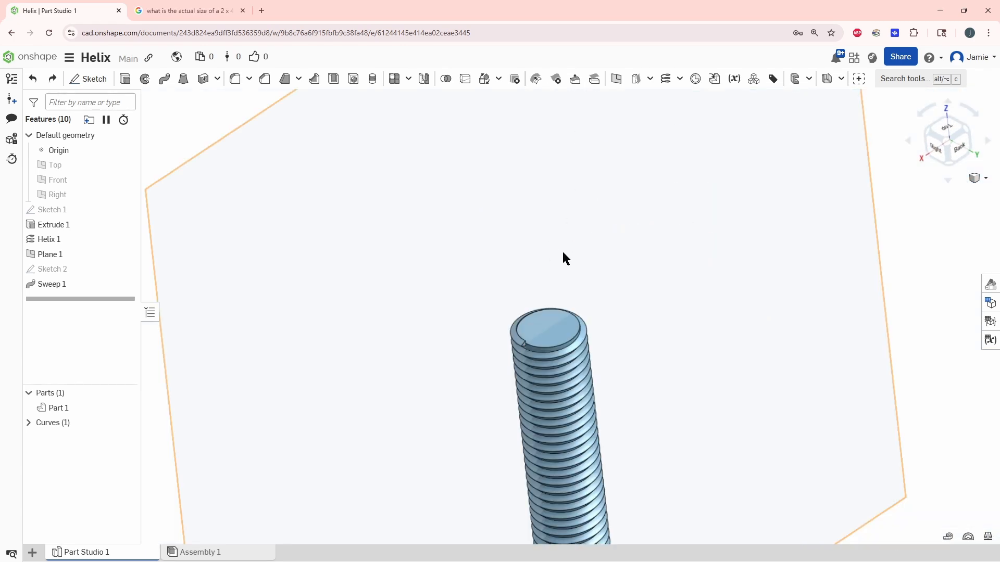
Create an offset plane from the cylinder's top face with an offset distance of 0 mm.
scroll(551, 335, "up", 2)
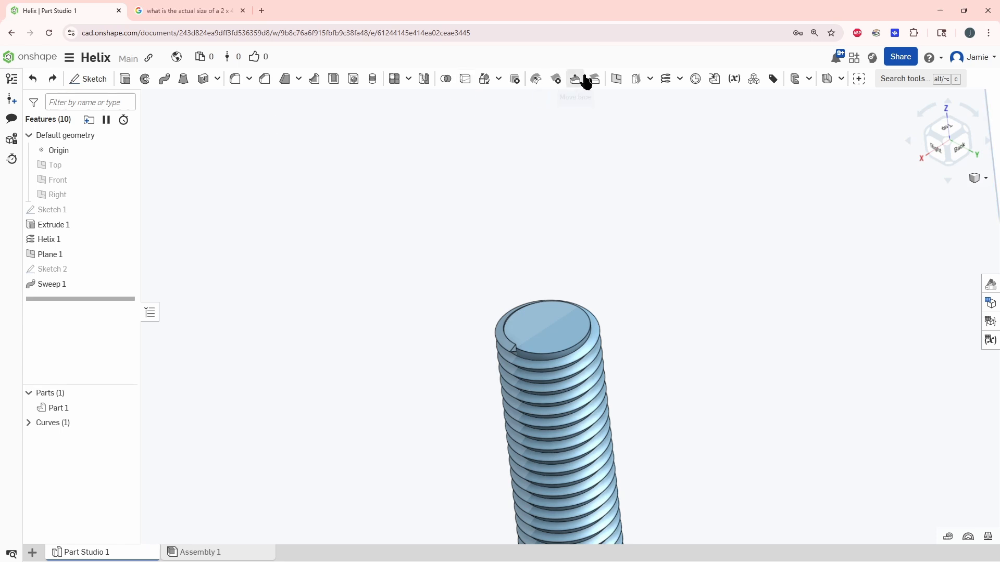
left_click(617, 80)
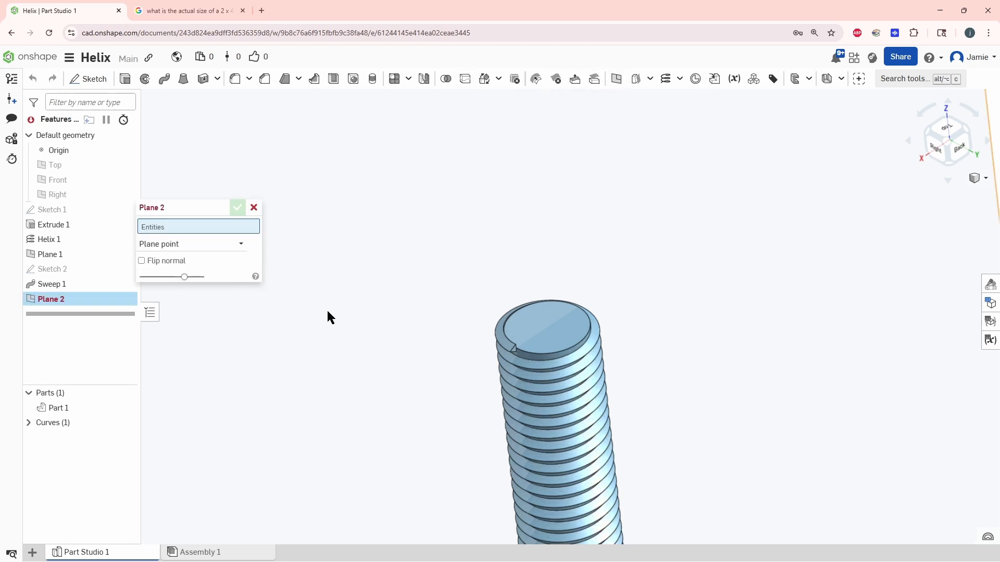
left_click(542, 324)
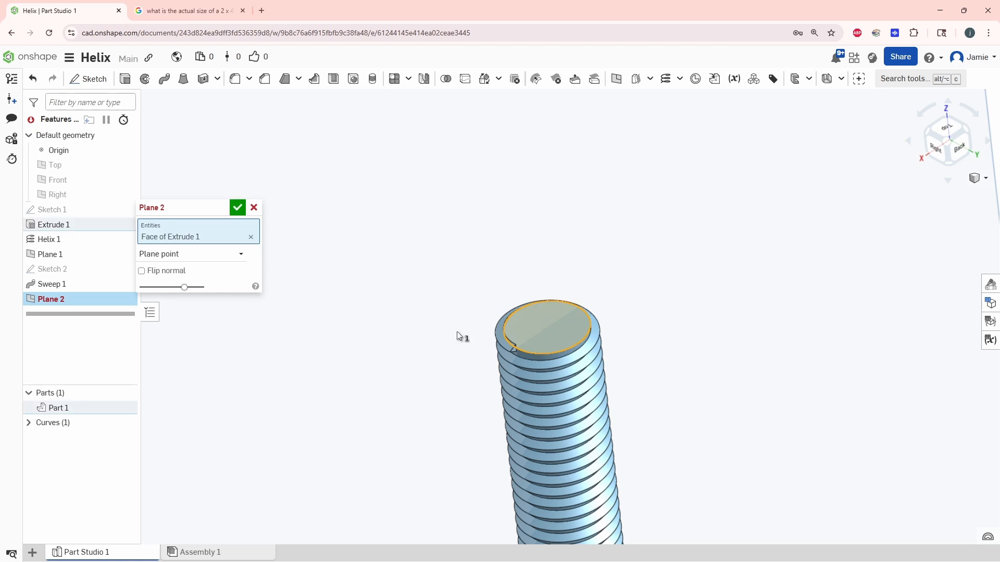
left_click(165, 252)
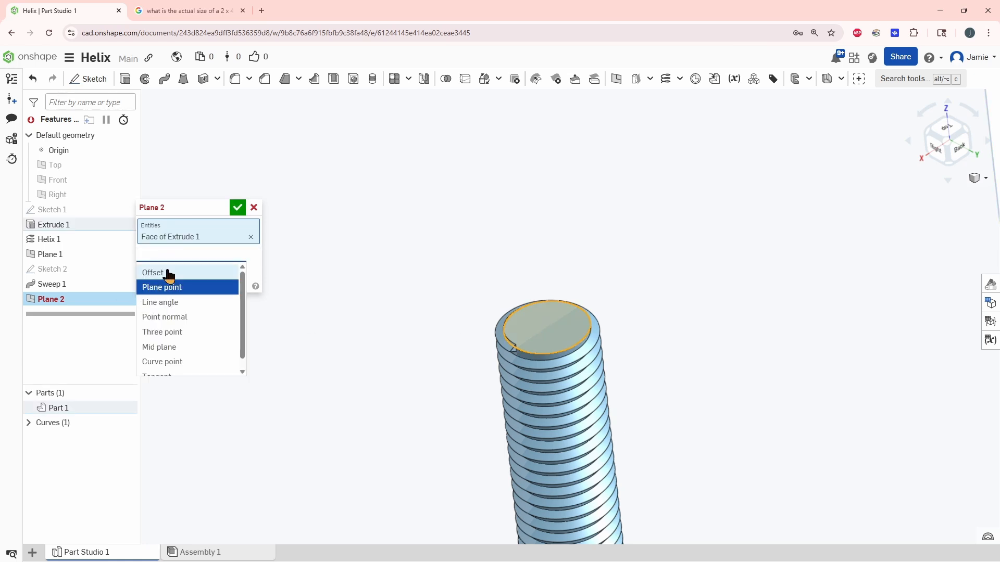
left_click(168, 276)
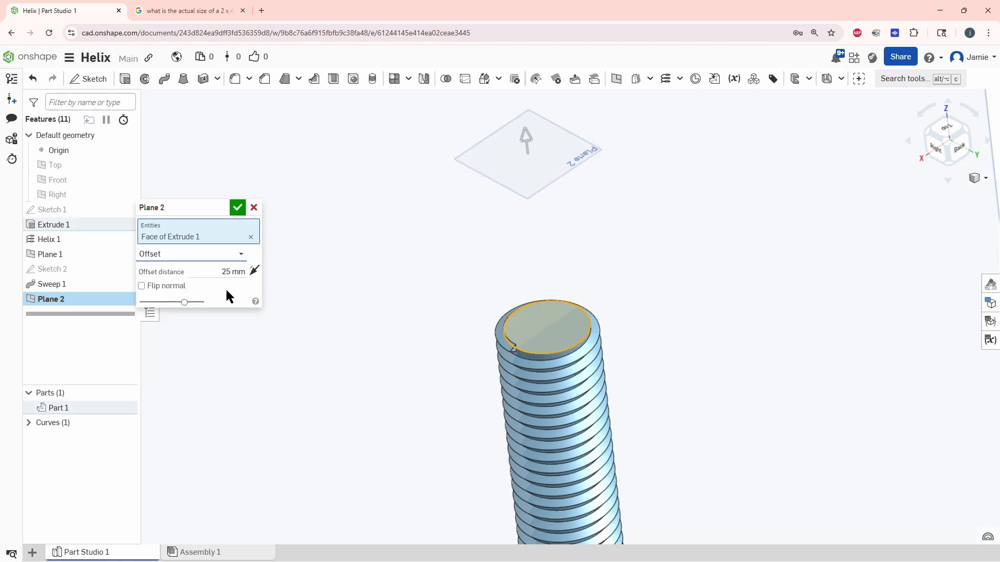
left_click(213, 275)
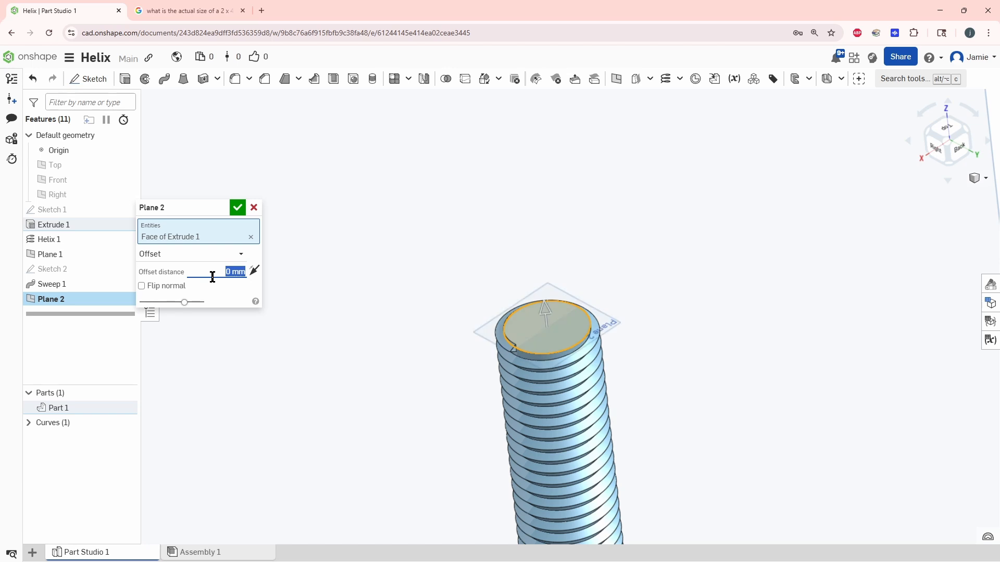
left_click(238, 207)
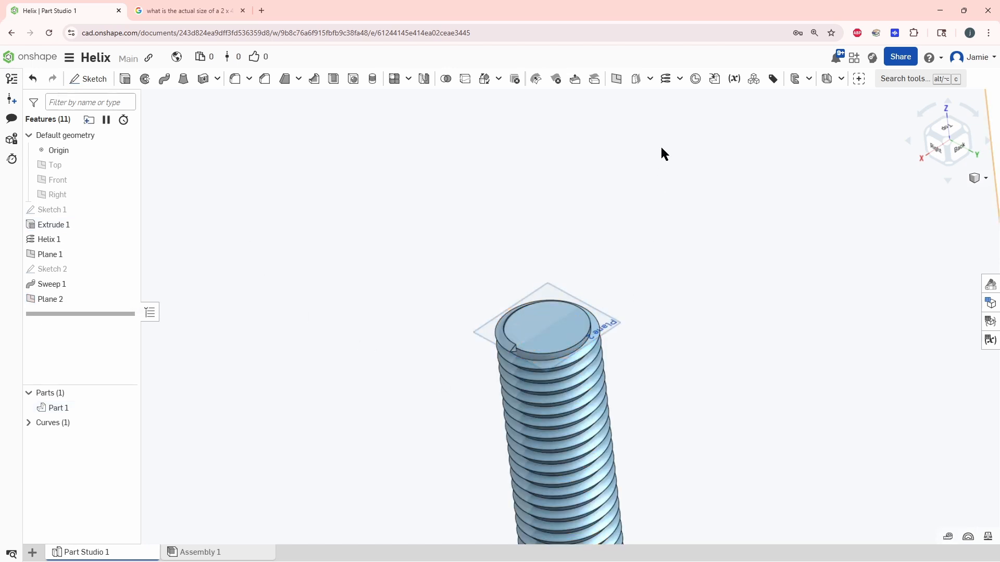
Split the threaded part with the plane on the cylinder's top face, keeping both sides.
left_click(465, 79)
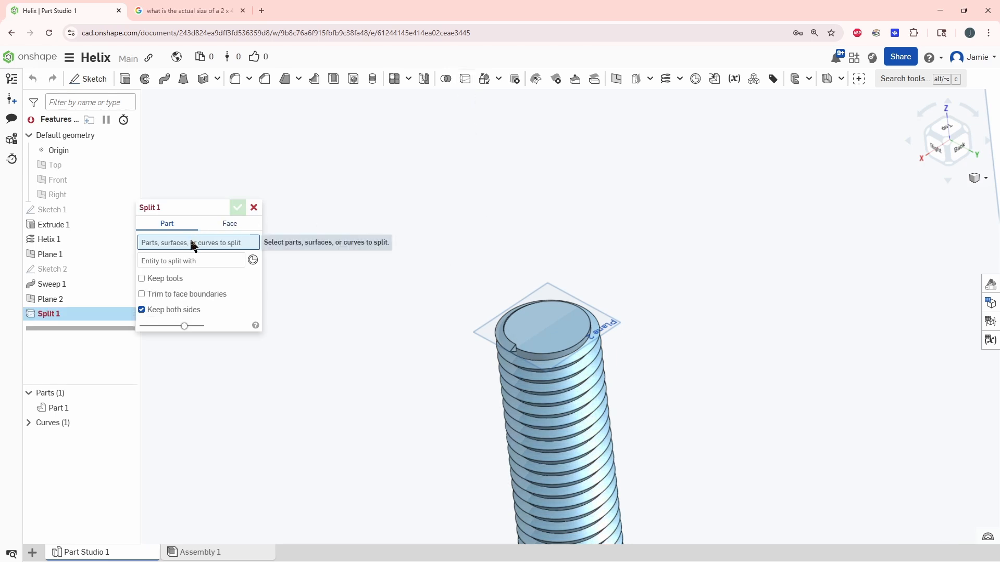
left_click(580, 415)
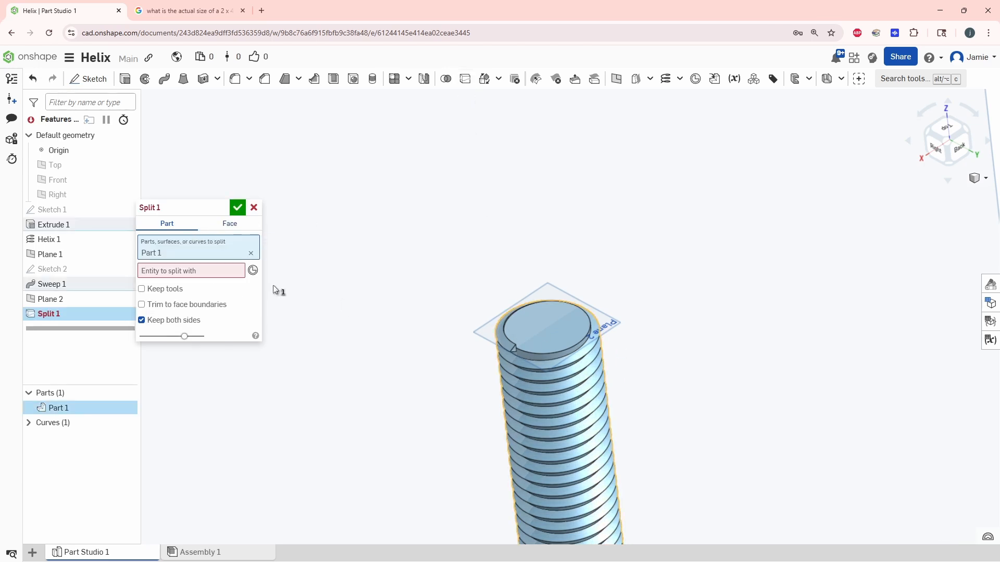
left_click(583, 301)
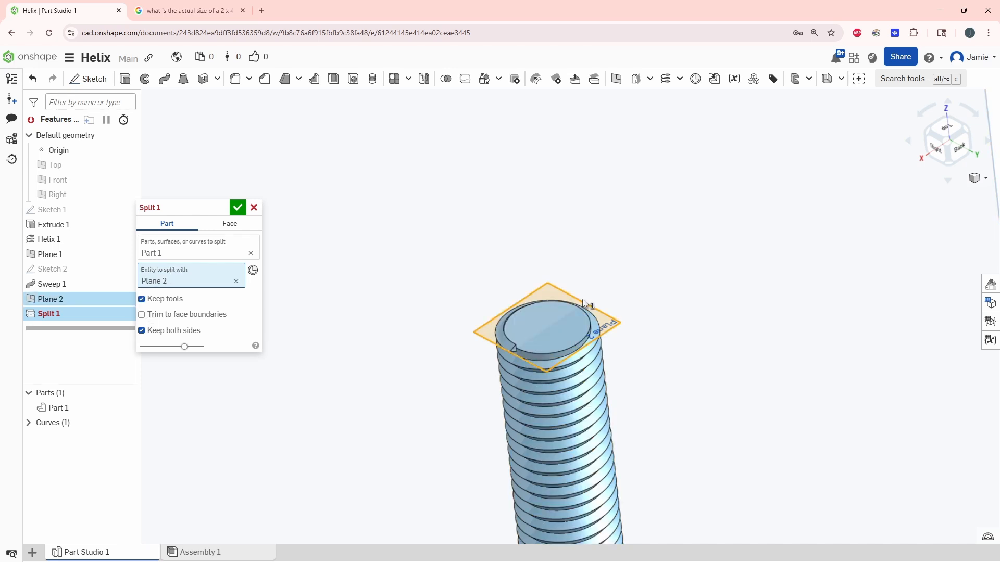
left_click(237, 209)
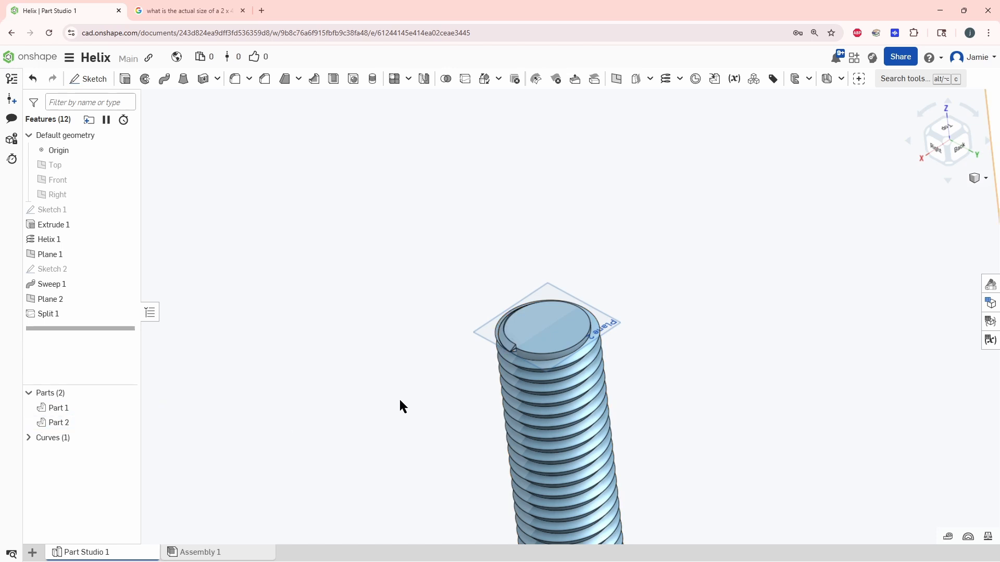
Delete the split-off piece of thread that protrudes above the cylinder's top face.
scroll(526, 363, "up", 4)
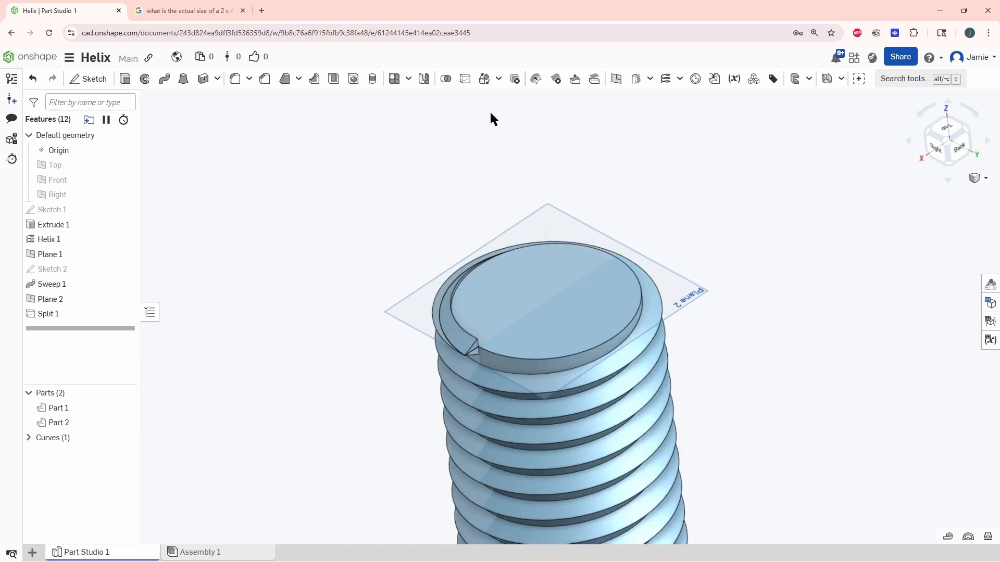
left_click(515, 79)
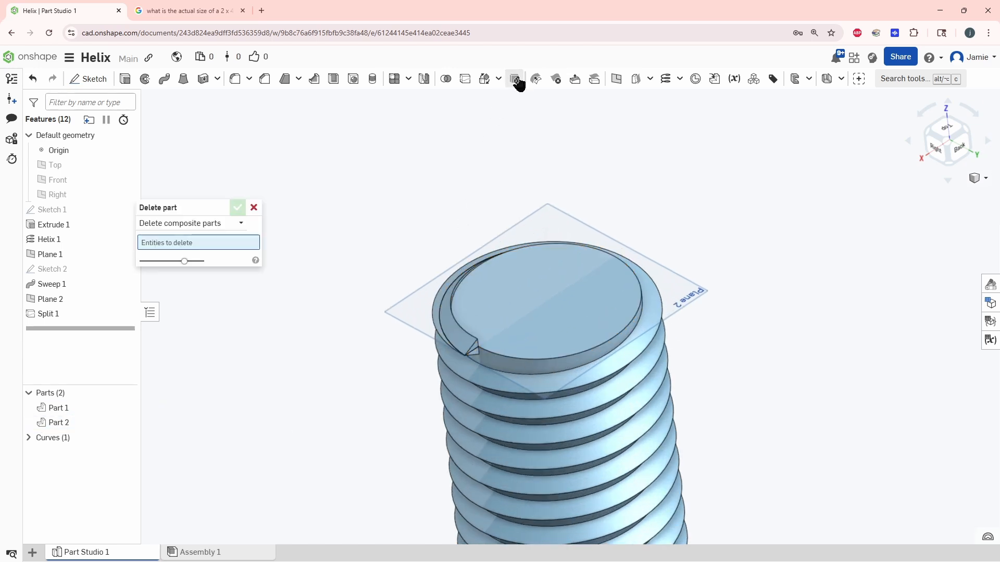
left_click(451, 323)
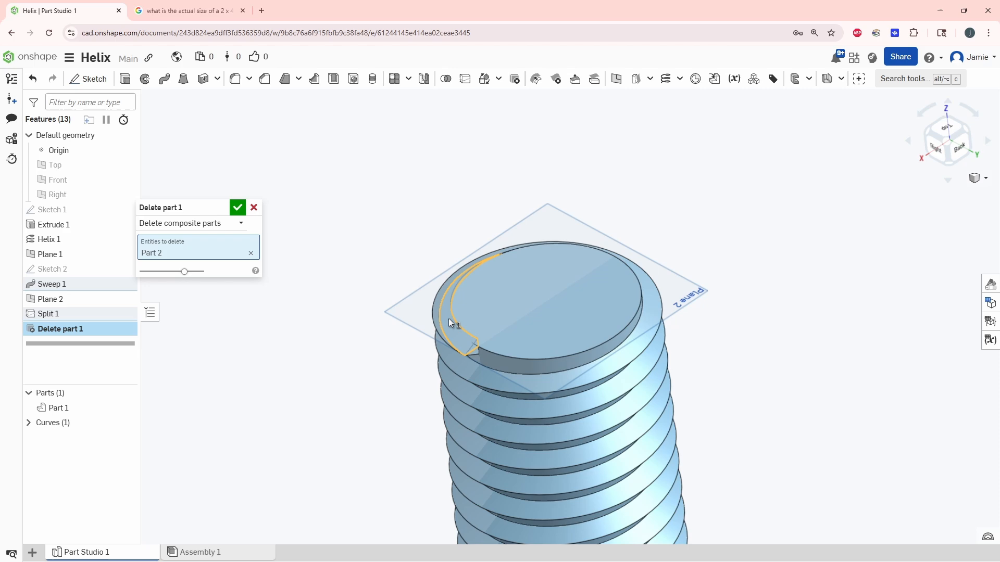
left_click(238, 208)
scroll(391, 330, "down", 2)
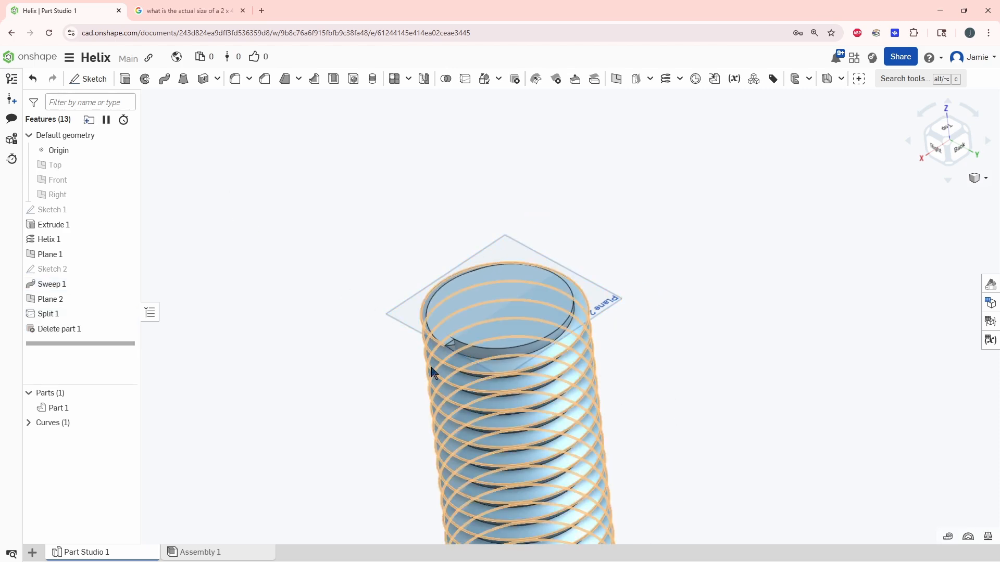
Create an offset plane from the cylinder's bottom face, positioned flush with that face.
right_click_drag(396, 333, 451, 351)
key("f")
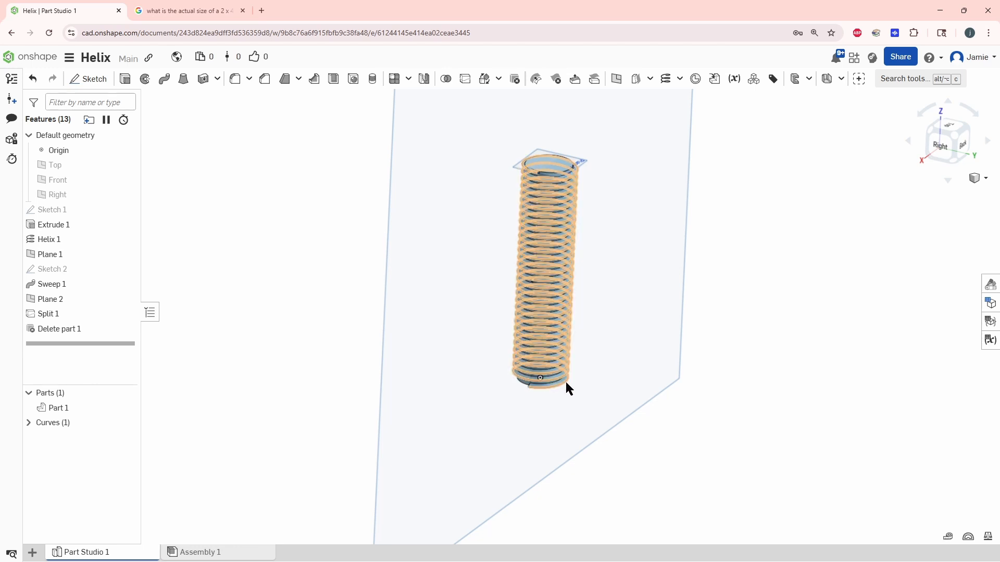
right_click_drag(550, 413, 552, 336)
scroll(562, 411, "up", 6)
middle_click_drag(552, 336, 526, 287)
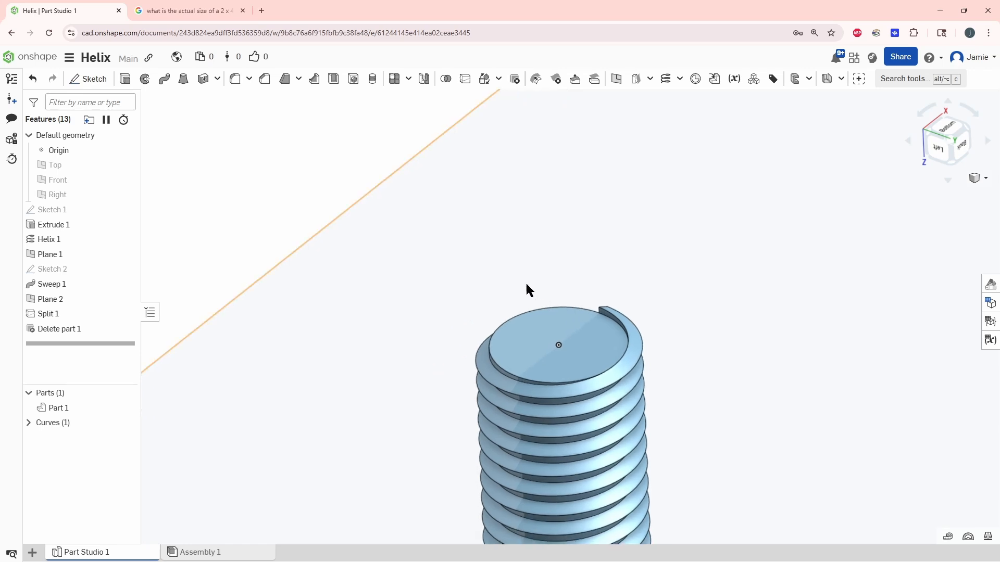
left_click(616, 79)
left_click(561, 320)
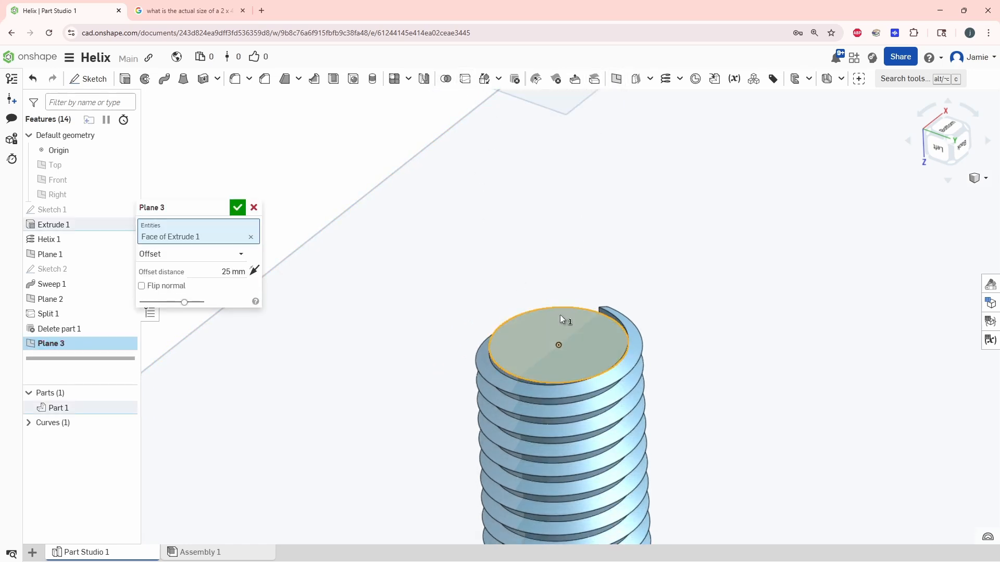
left_click(206, 270)
left_click(237, 207)
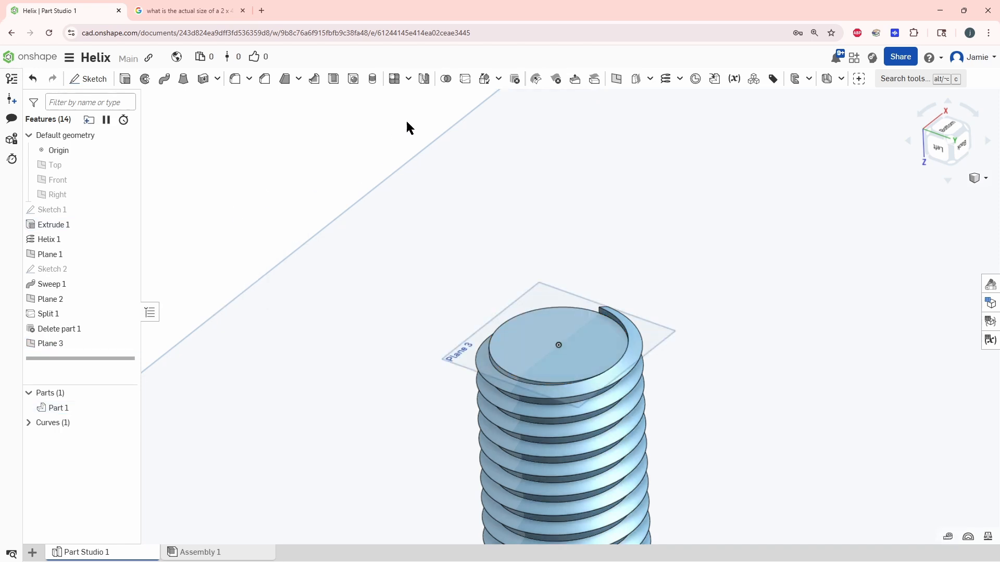
Split the threaded part with the plane on the cylinder's bottom face, keeping both sides.
left_click(465, 80)
left_click(515, 347)
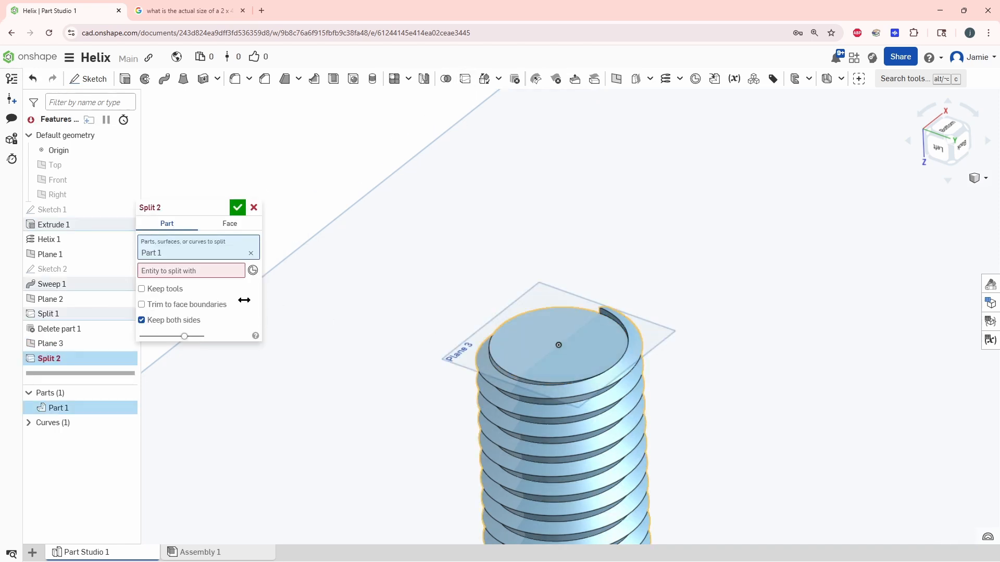
left_click(170, 271)
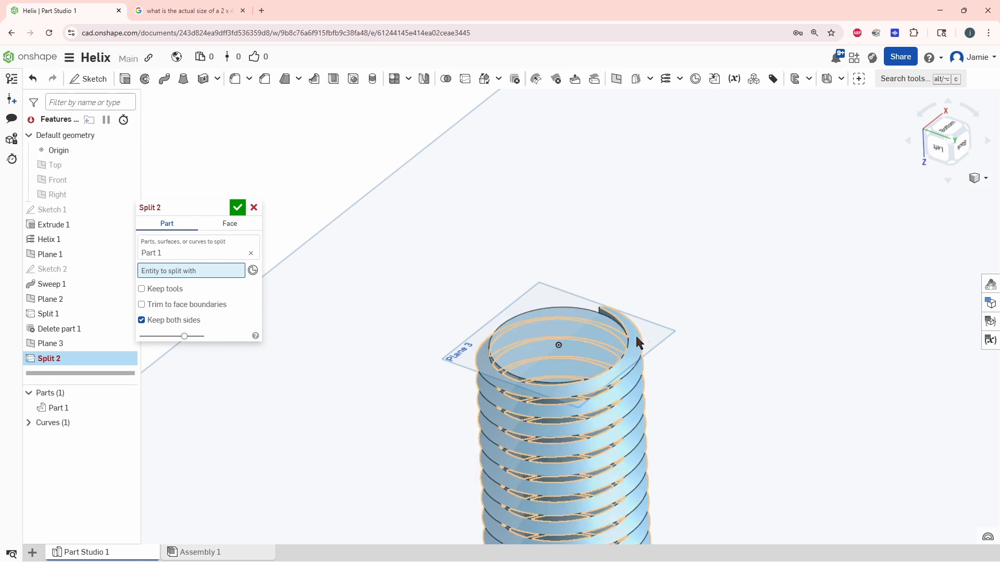
left_click(660, 332)
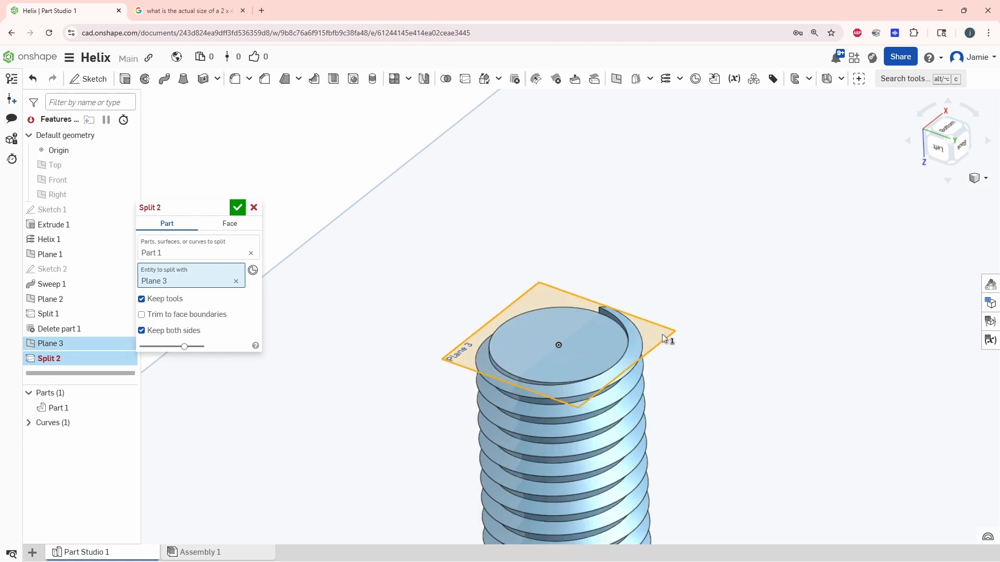
left_click(237, 209)
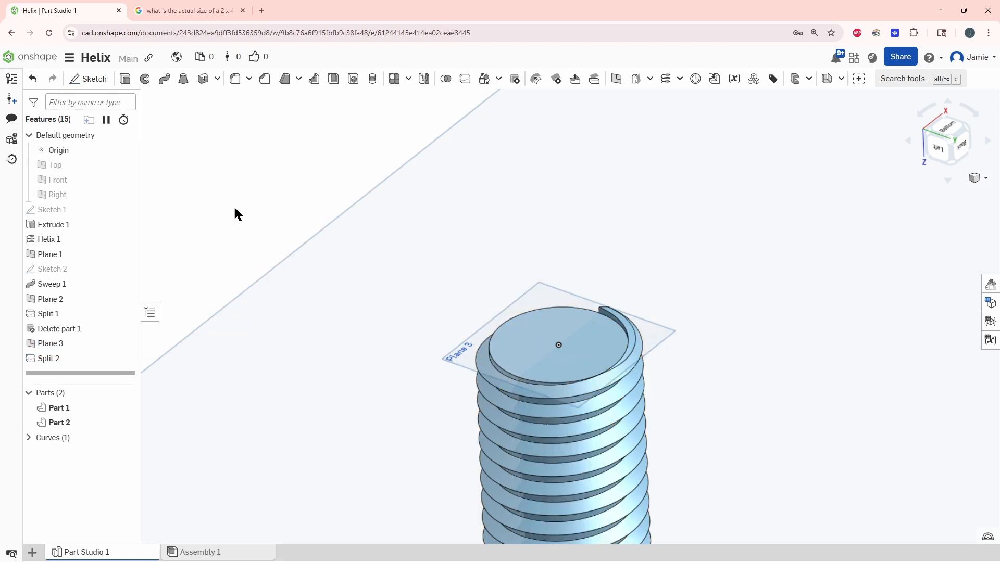
Delete the split-off piece of thread that protrudes beyond the cylinder's bottom face.
left_click(514, 79)
left_click(612, 318)
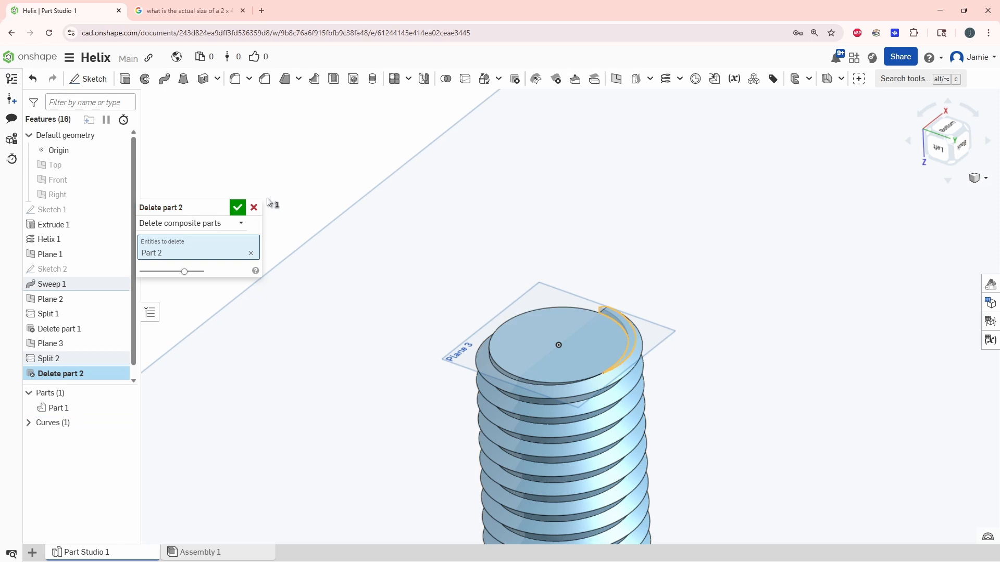
left_click(237, 207)
scroll(449, 295, "down", 3)
scroll(485, 401, "down", 5)
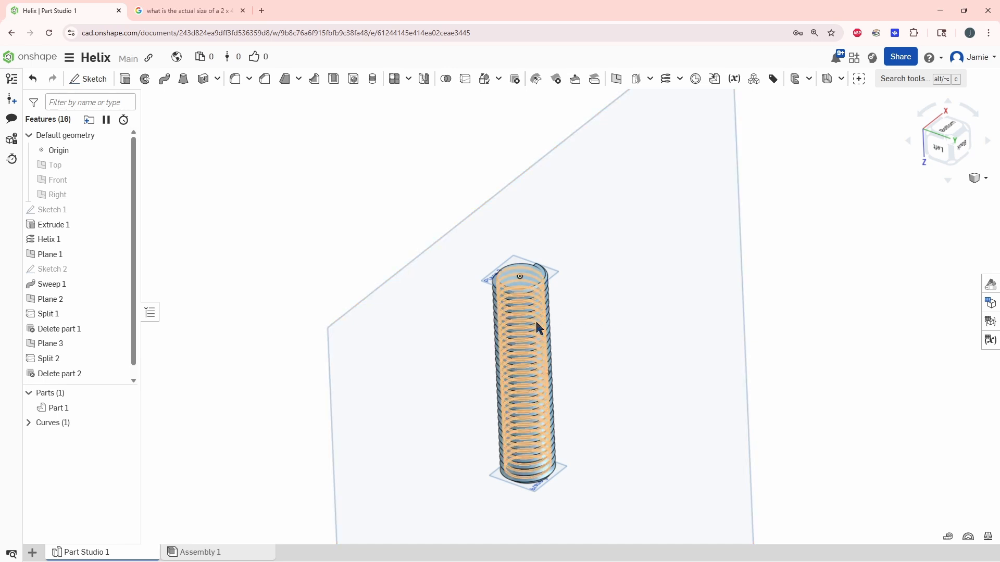
scroll(526, 304, "up", 5)
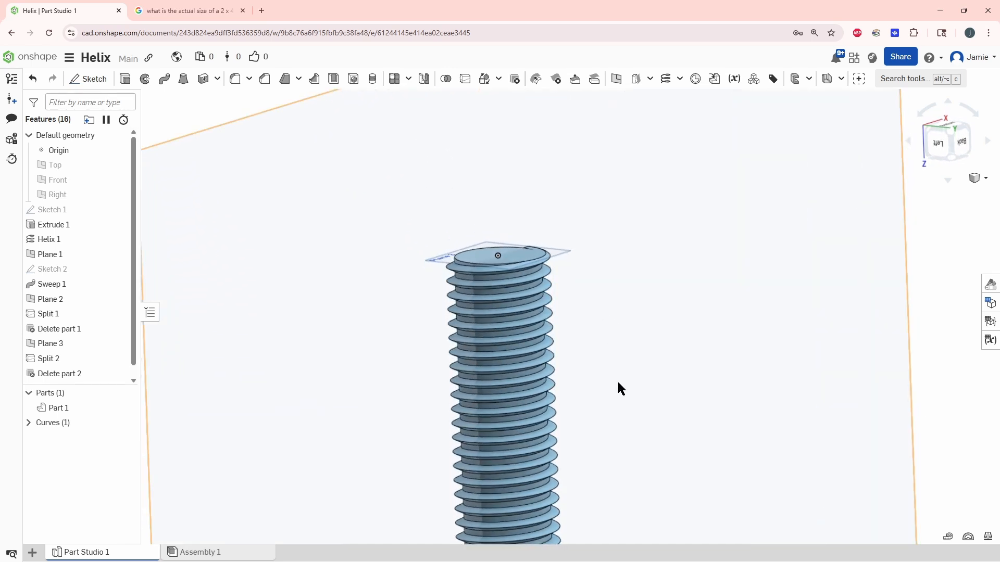